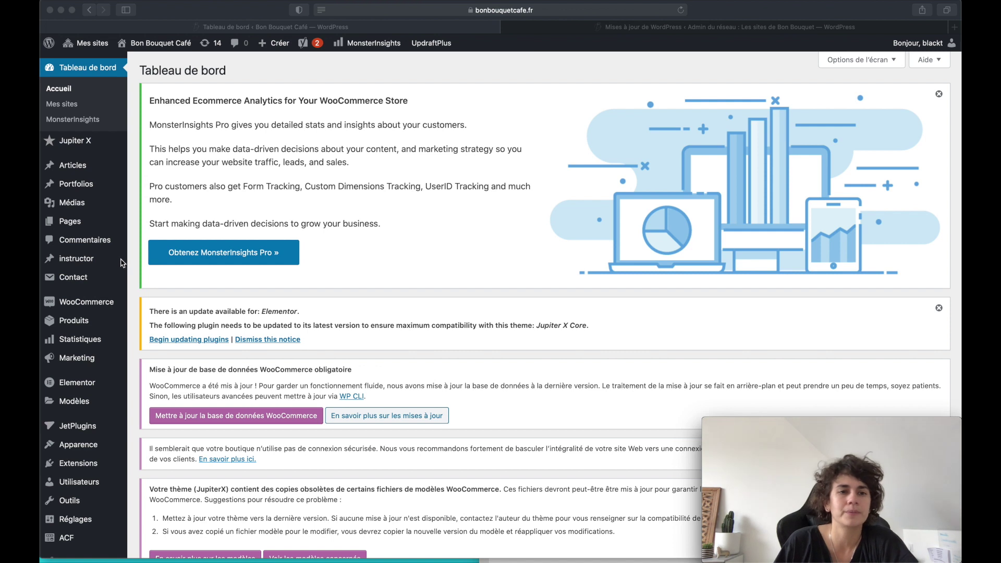
Open the WooCommerce dashboard and look over its performance figures and the sales and orders charts
left_click(102, 307)
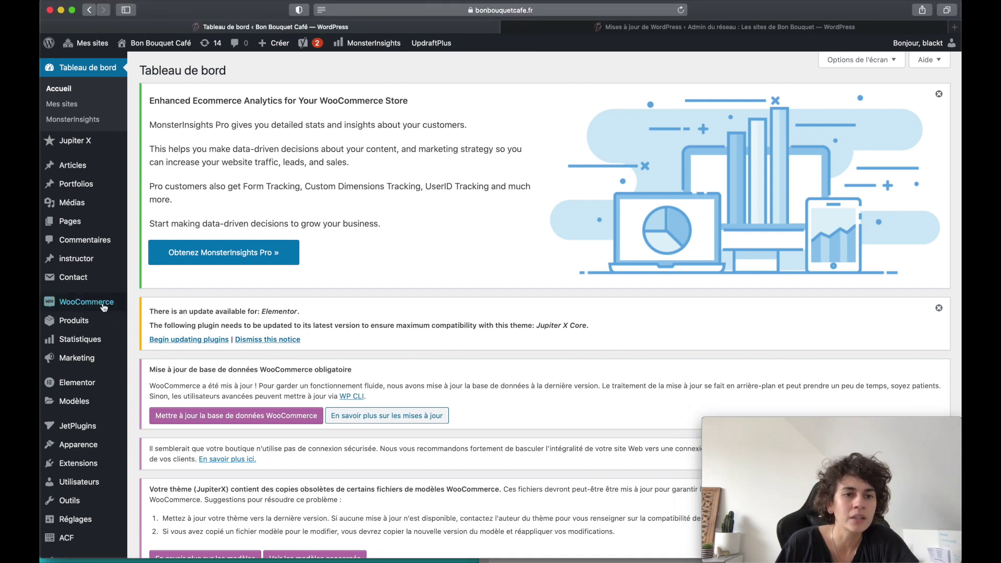
left_click(82, 307)
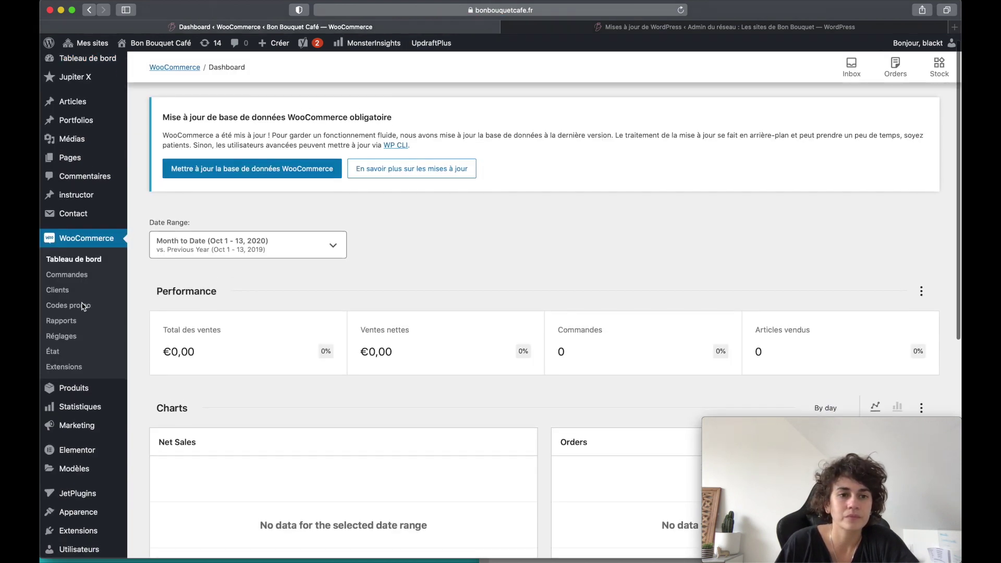
scroll(84, 307, "down", 2)
scroll(573, 364, "down", 4)
scroll(573, 365, "down", 1)
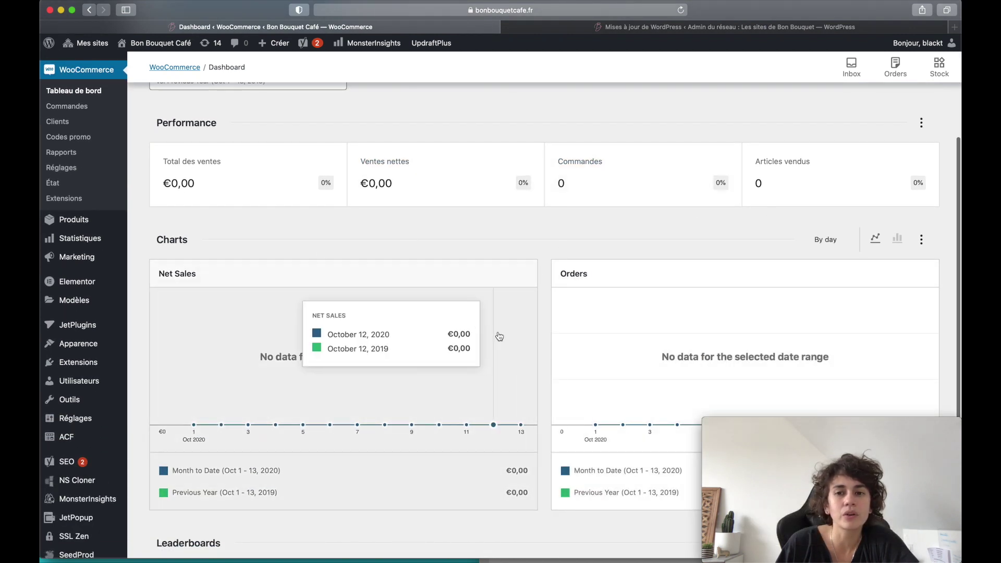
scroll(453, 318, "up", 1)
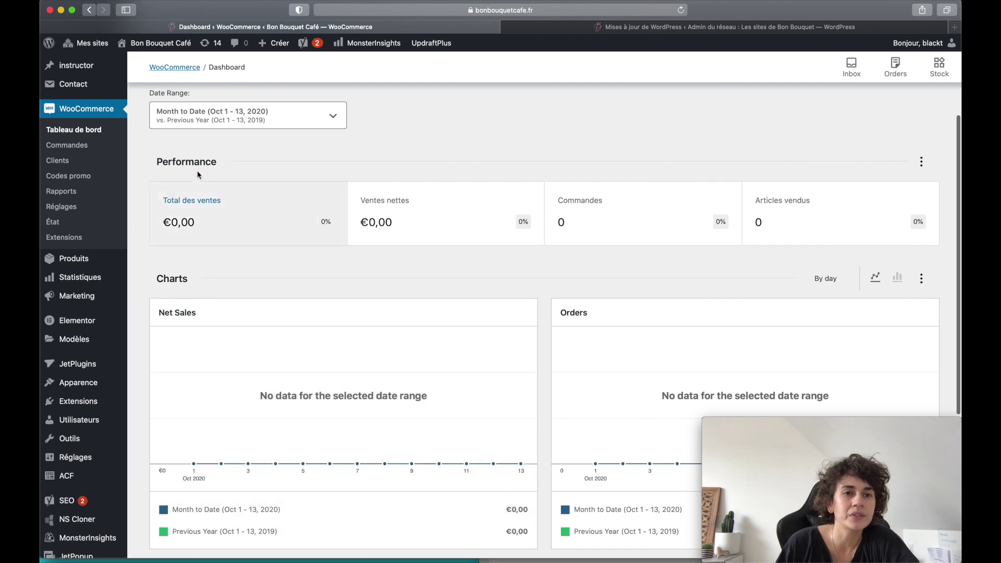
Open the WooCommerce orders page and look through it for received orders
left_click(54, 146)
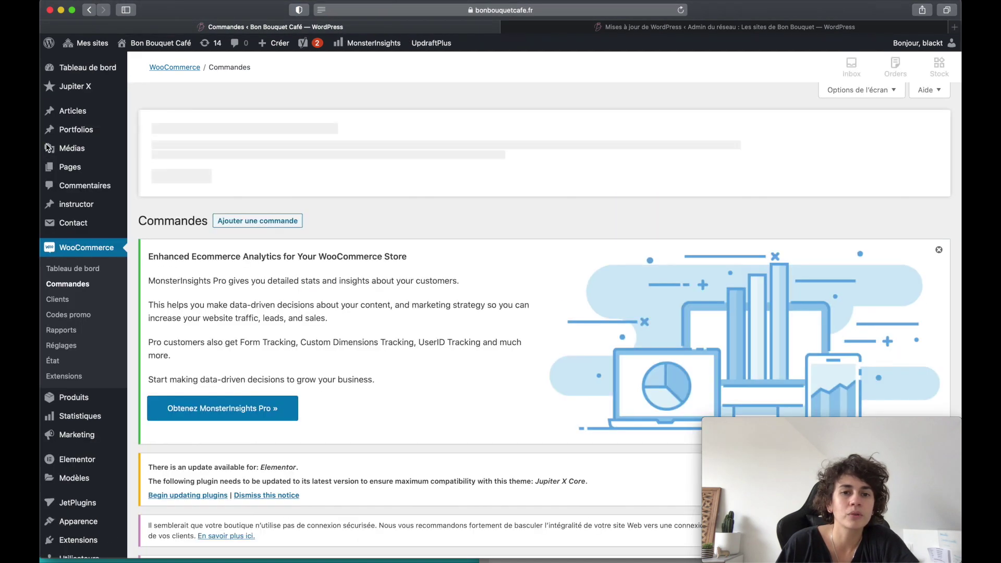
scroll(250, 261, "down", 8)
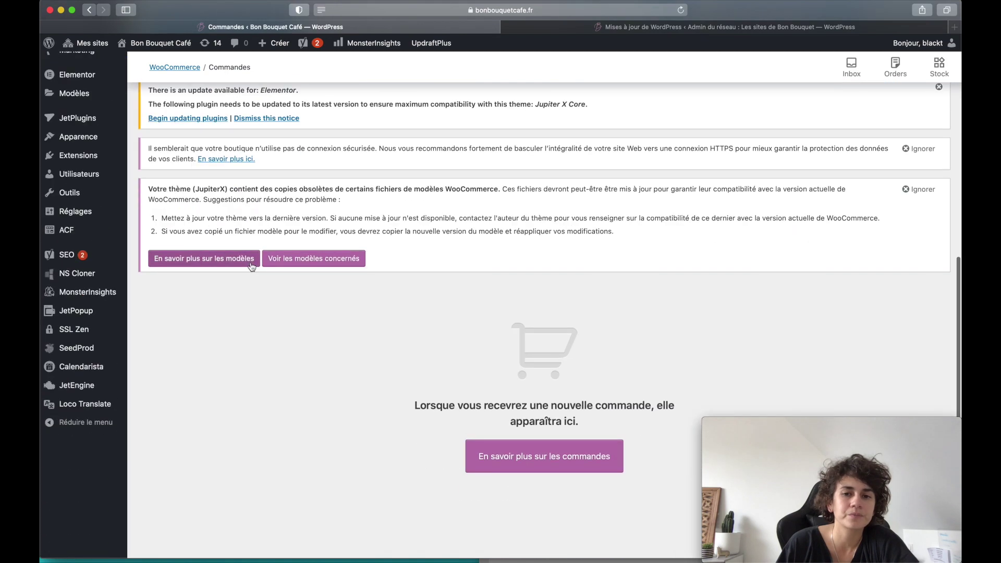
scroll(358, 355, "up", 8)
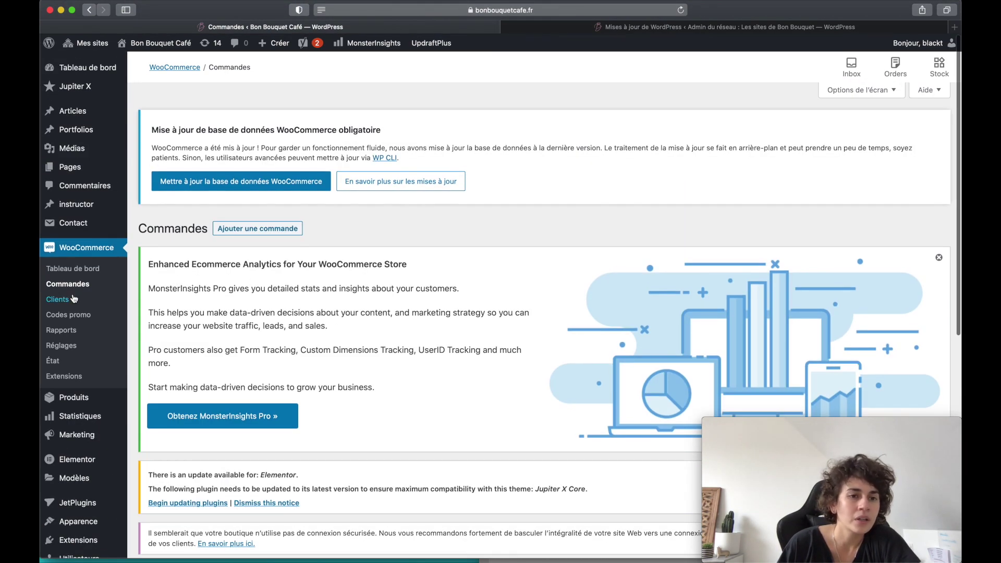
Duplicate the product "Café coutume en grain" from the full product list
left_click(73, 399)
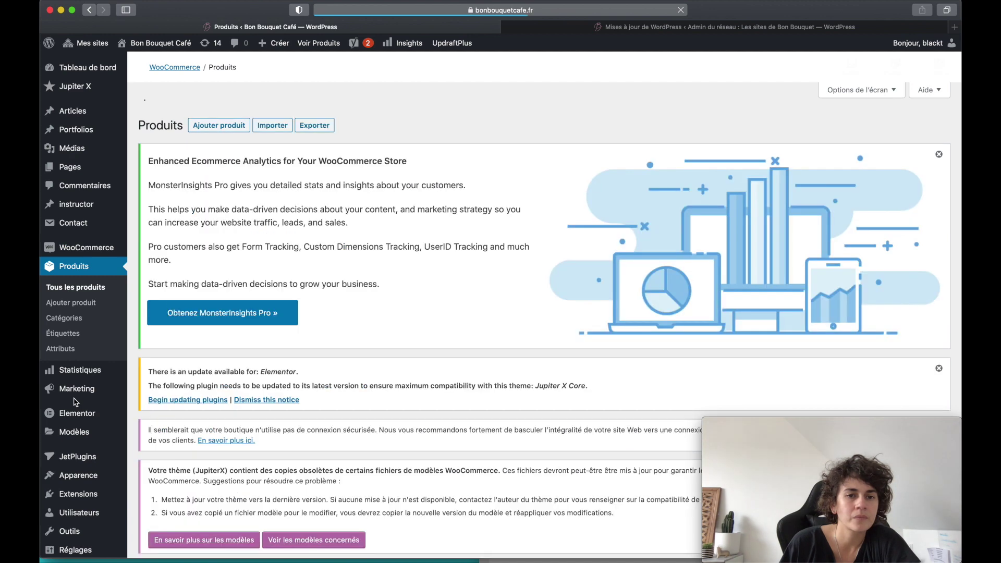
scroll(249, 301, "down", 5)
scroll(249, 296, "down", 6)
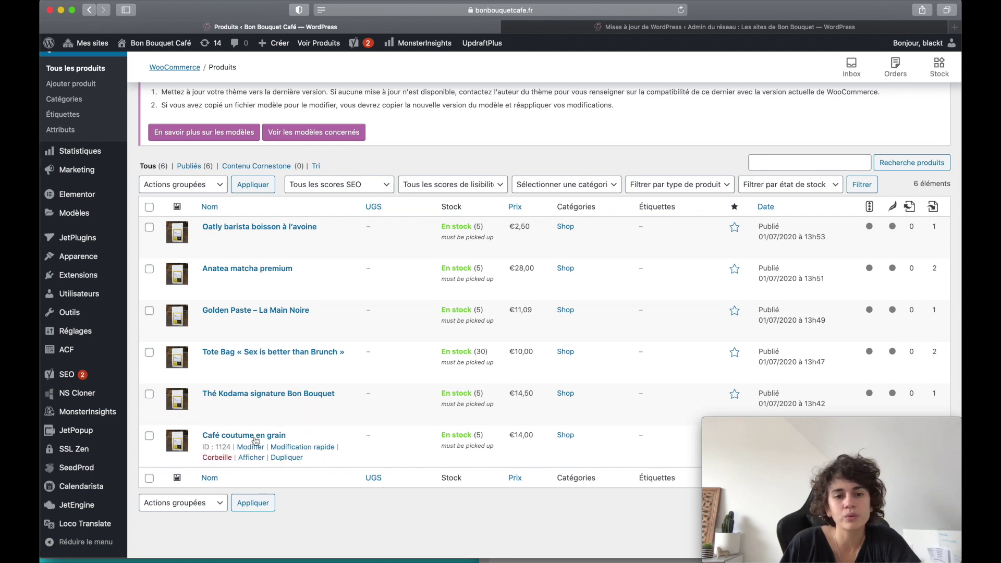
left_click(286, 458)
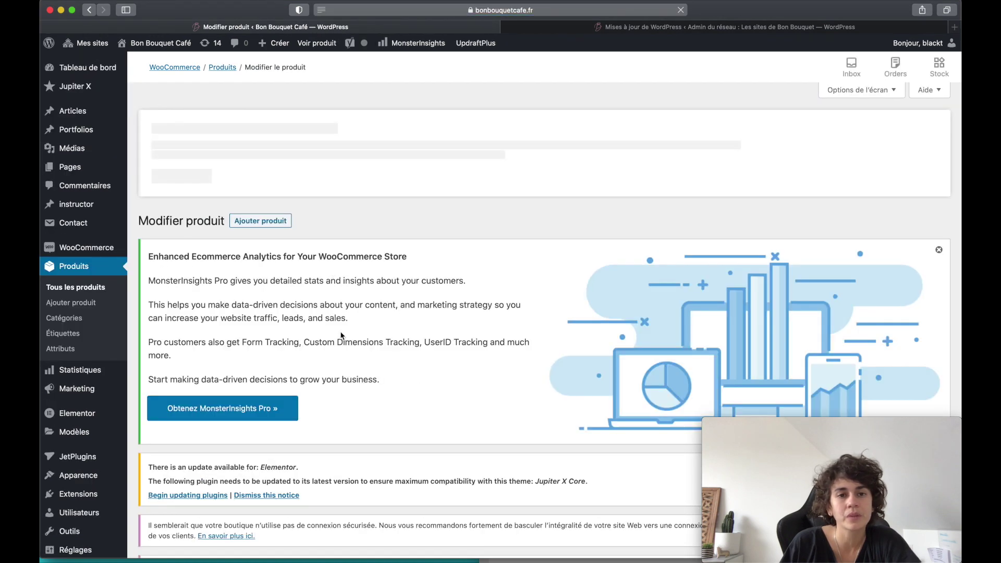
Replace the duplicated product's title with "Test" followed by the person's first name
scroll(339, 335, "down", 10)
scroll(339, 337, "down", 2)
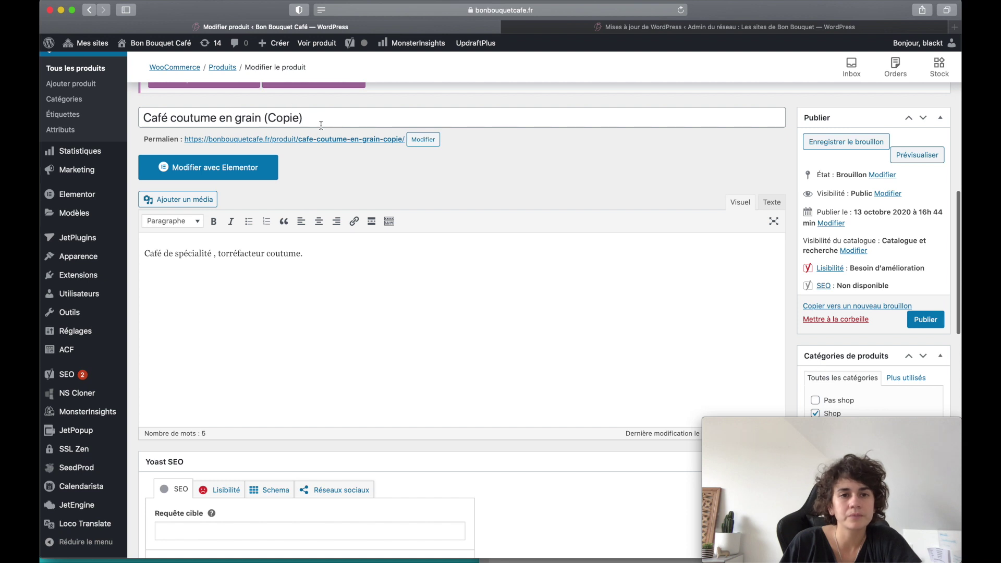
triple_click(272, 119)
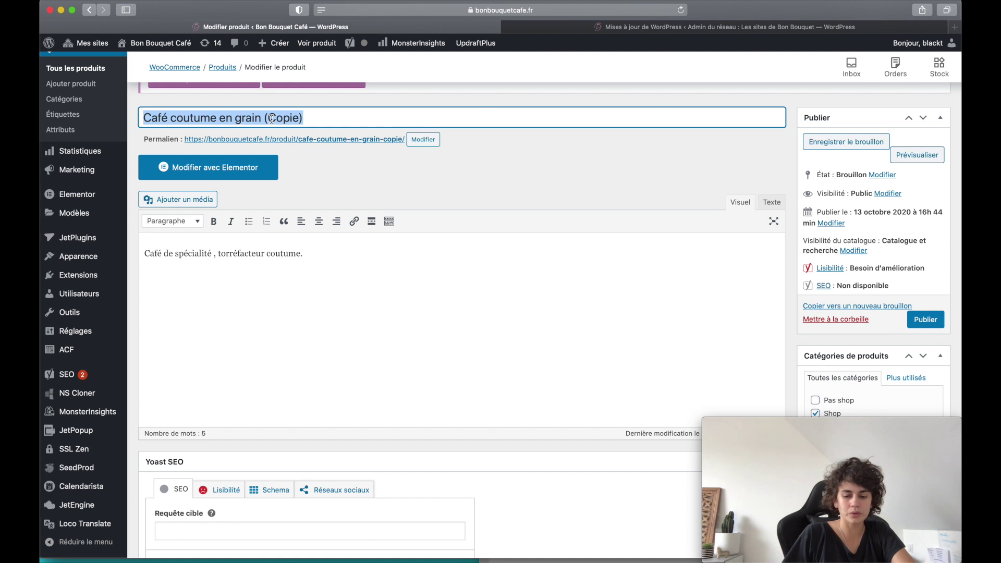
type("Test Camila")
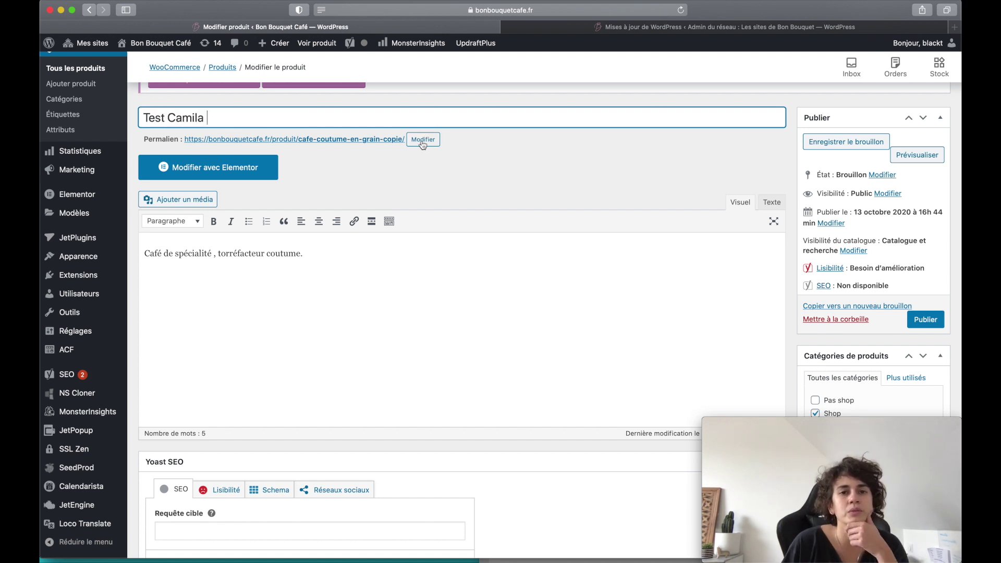
Edit the product's permalink slug, entering "test-" followed by the first name in lowercase
left_click(415, 140)
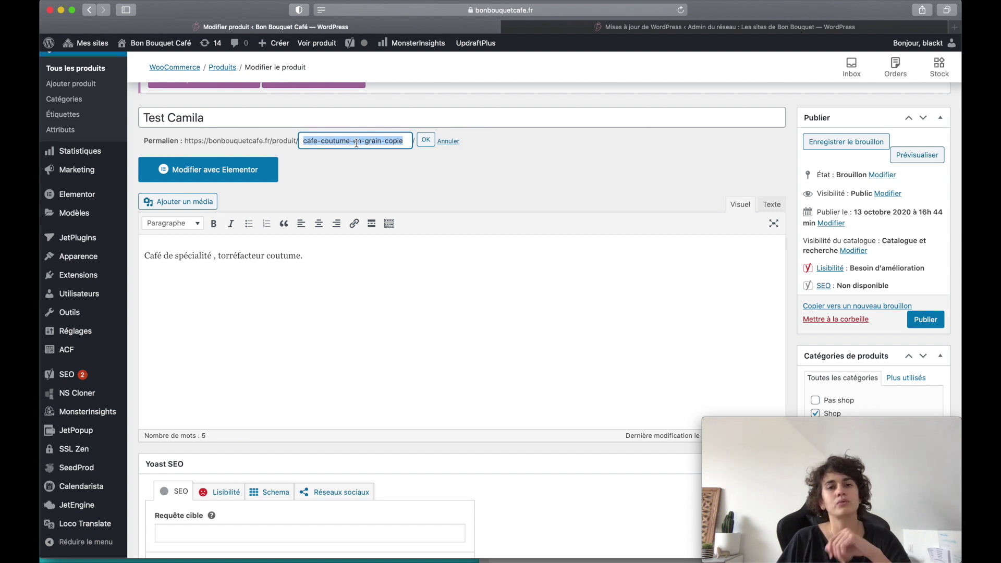
type("test-")
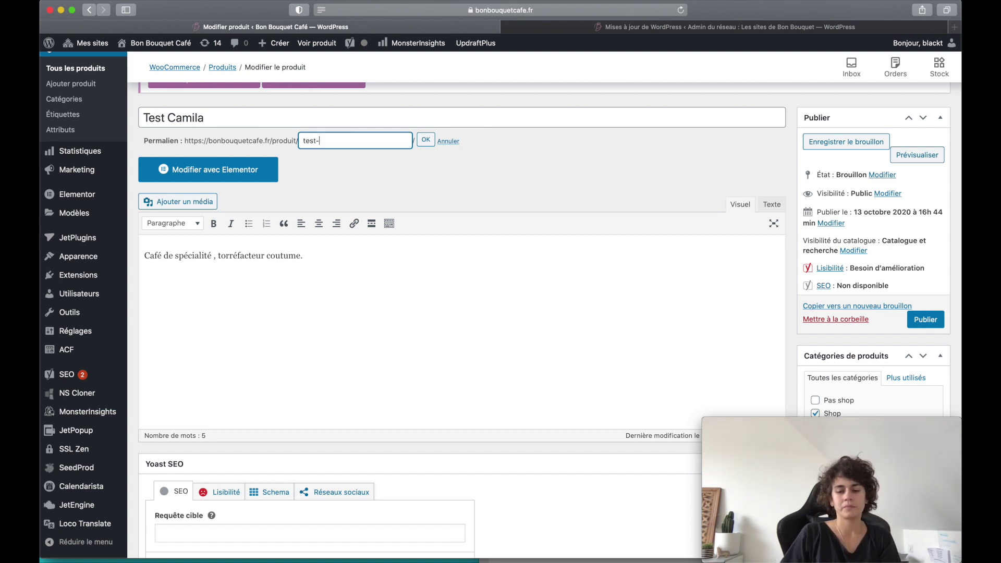
type("camila")
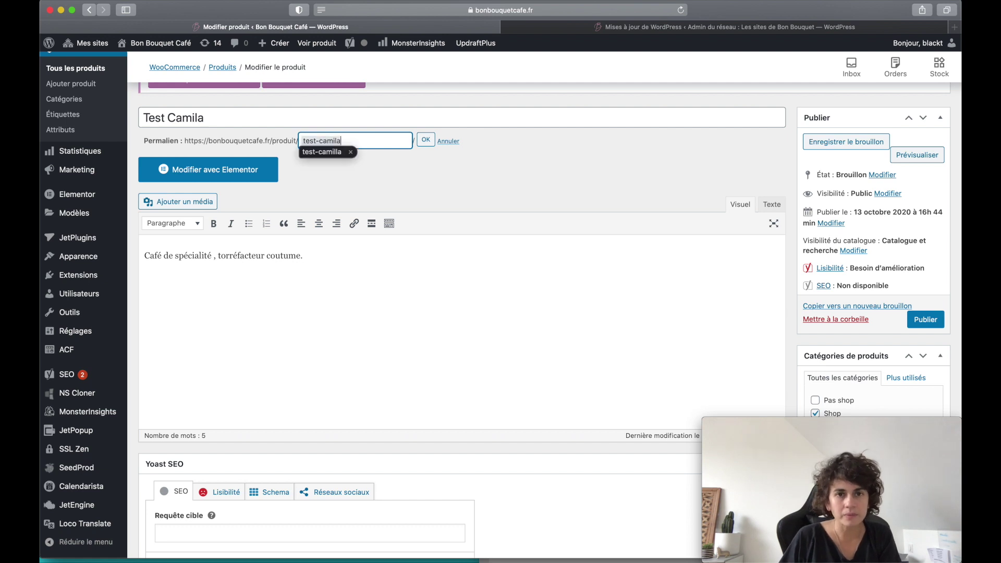
key("Down")
key("Return")
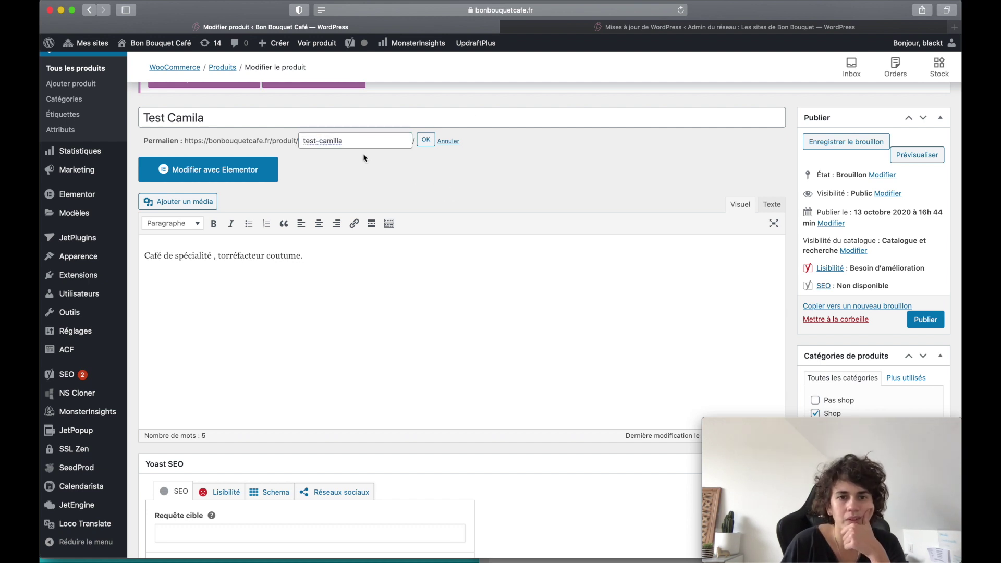
Examine the product's description text and its assigned product category
scroll(363, 157, "down", 2)
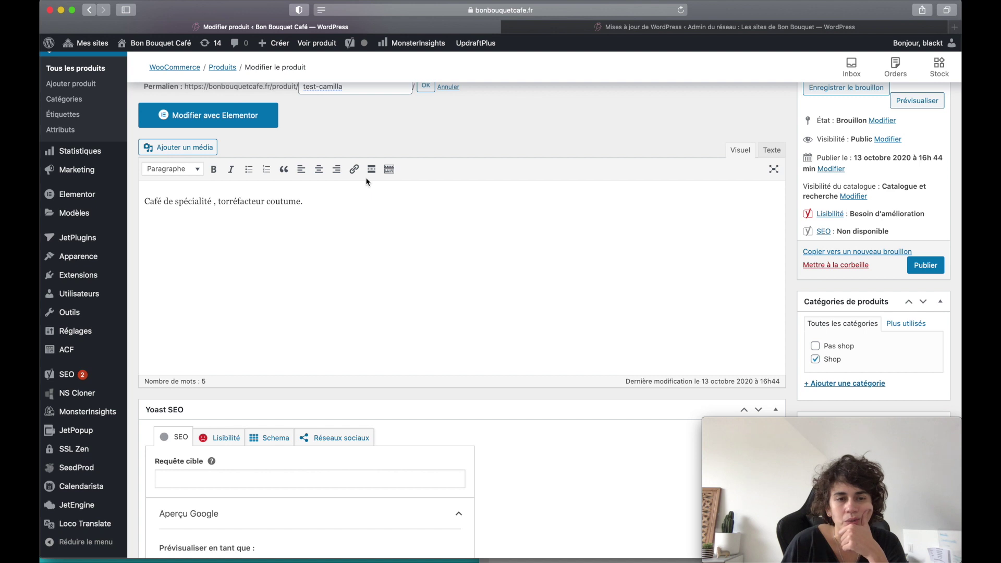
scroll(367, 181, "down", 1)
left_click_drag(308, 188, 145, 186)
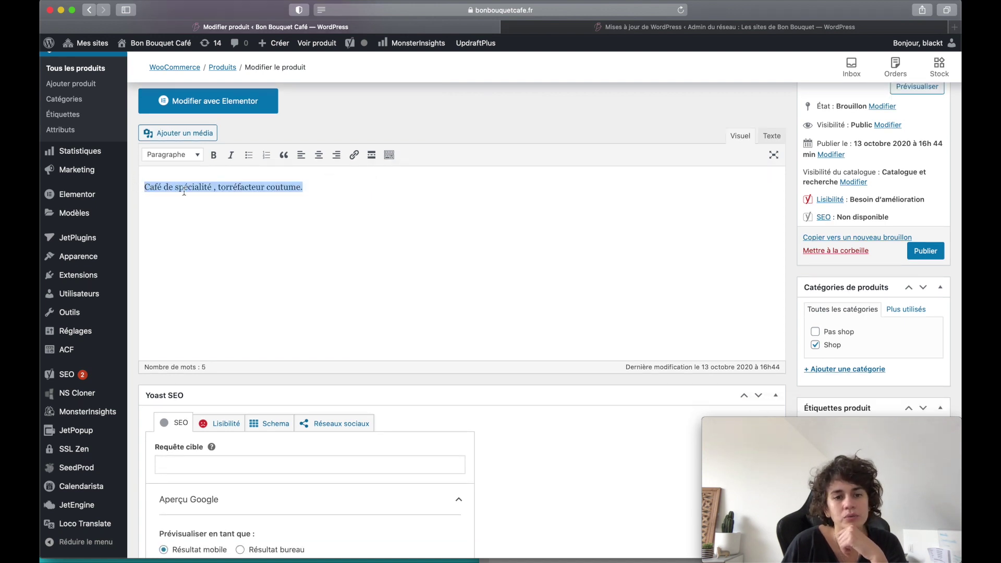
scroll(359, 219, "down", 5)
scroll(529, 194, "up", 5)
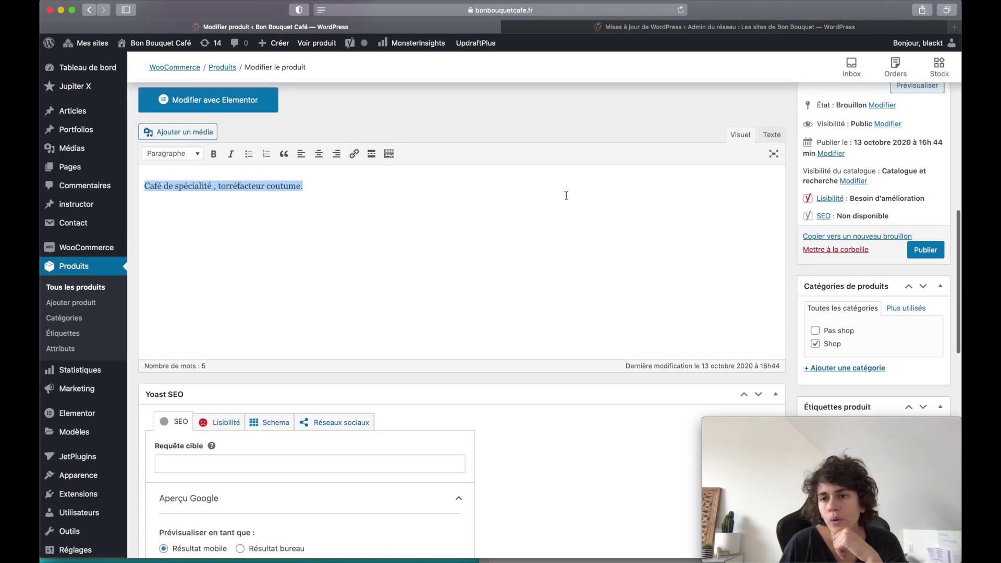
scroll(545, 194, "up", 1)
scroll(860, 224, "down", 3)
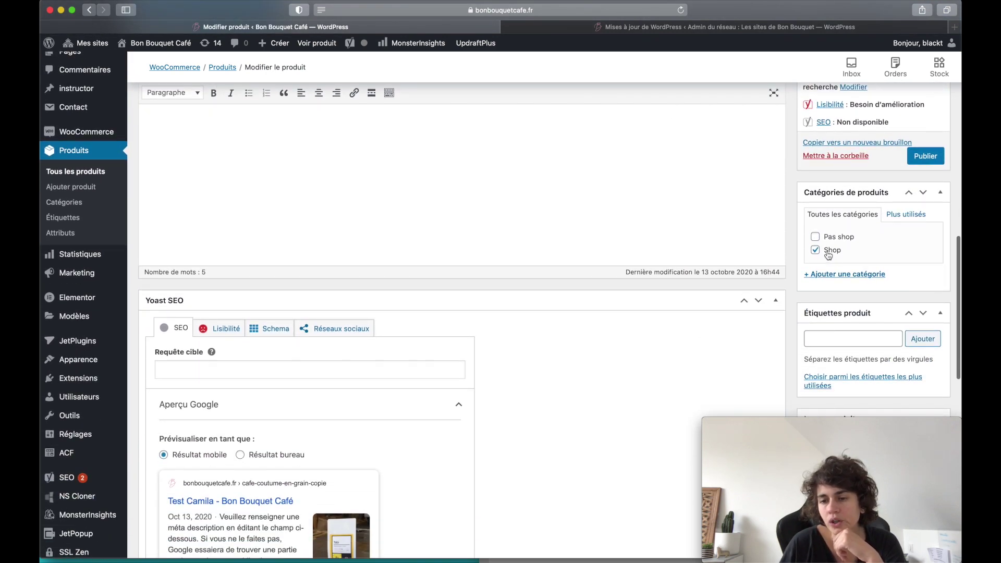
Remove the duplicated product's current image and set candy.png from the media library as the product image
scroll(834, 256, "down", 5)
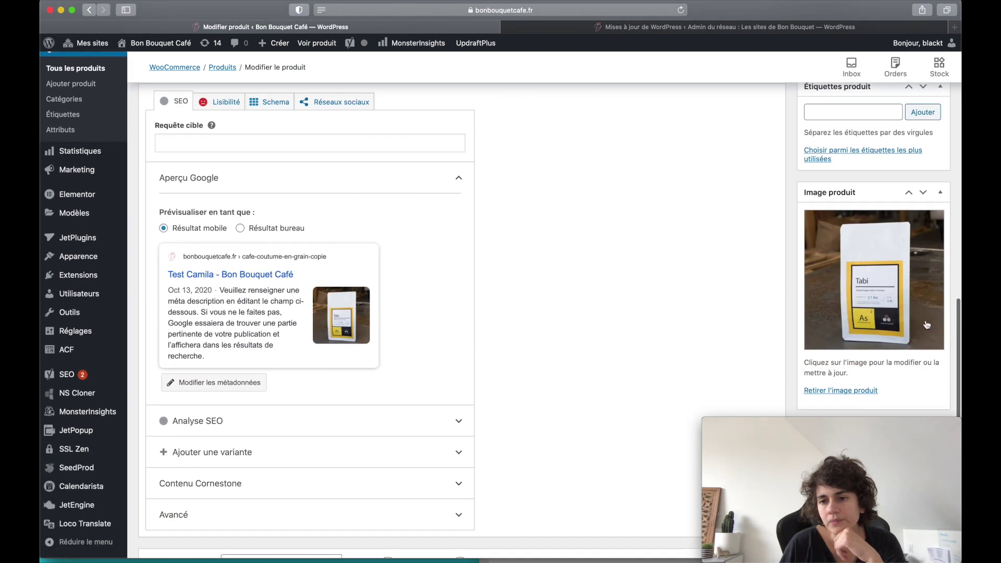
scroll(886, 318, "down", 2)
left_click(849, 310)
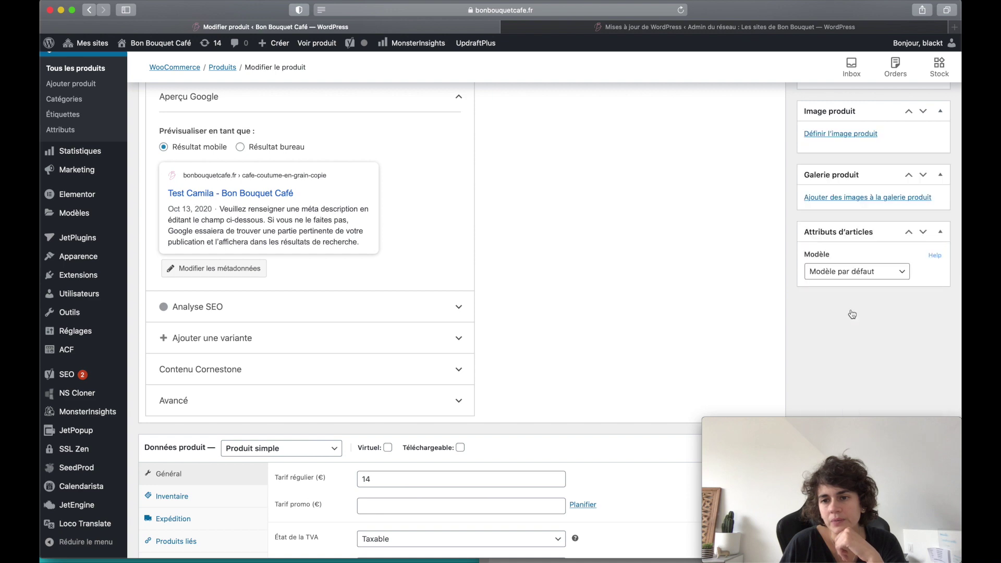
scroll(849, 157, "up", 1)
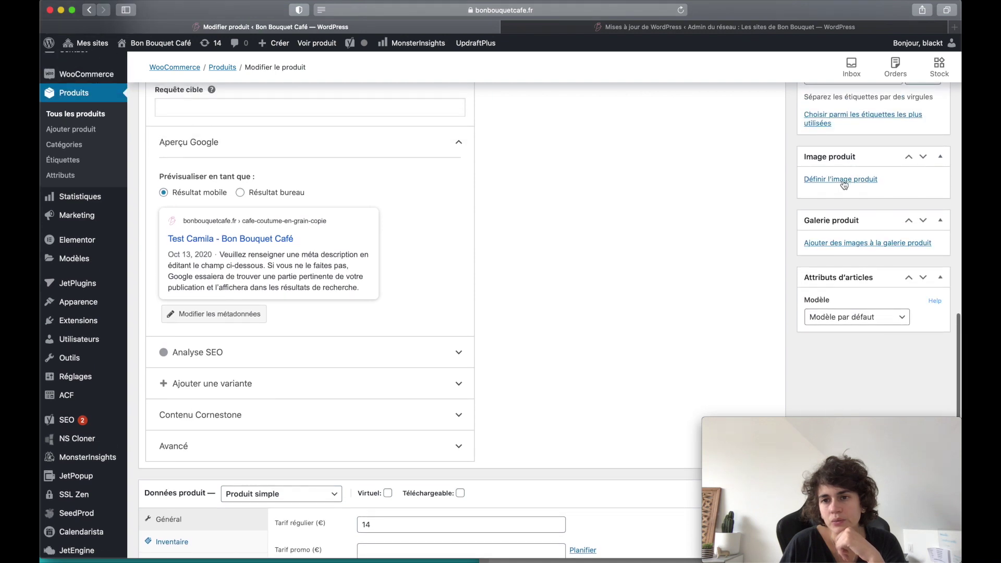
left_click(844, 180)
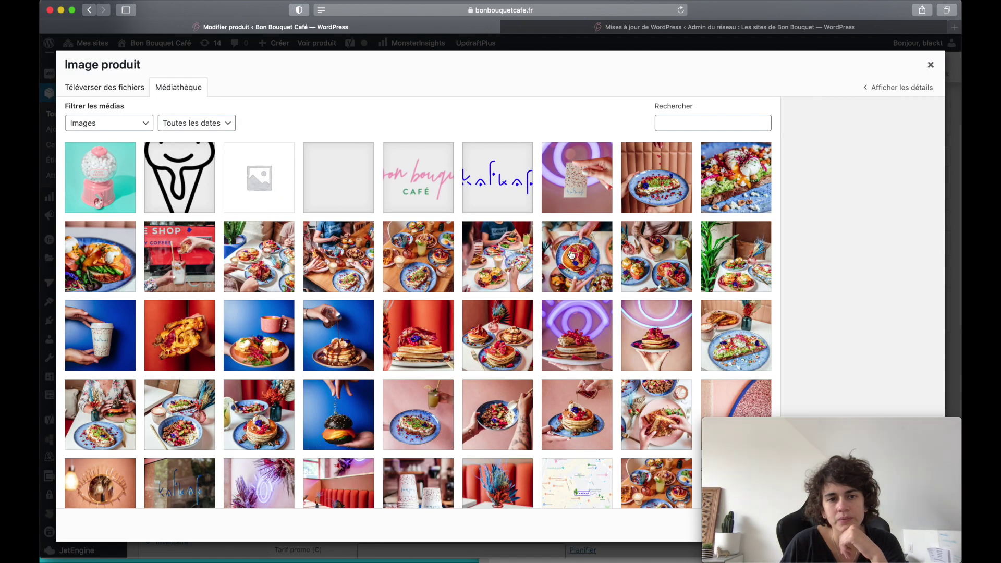
left_click(99, 194)
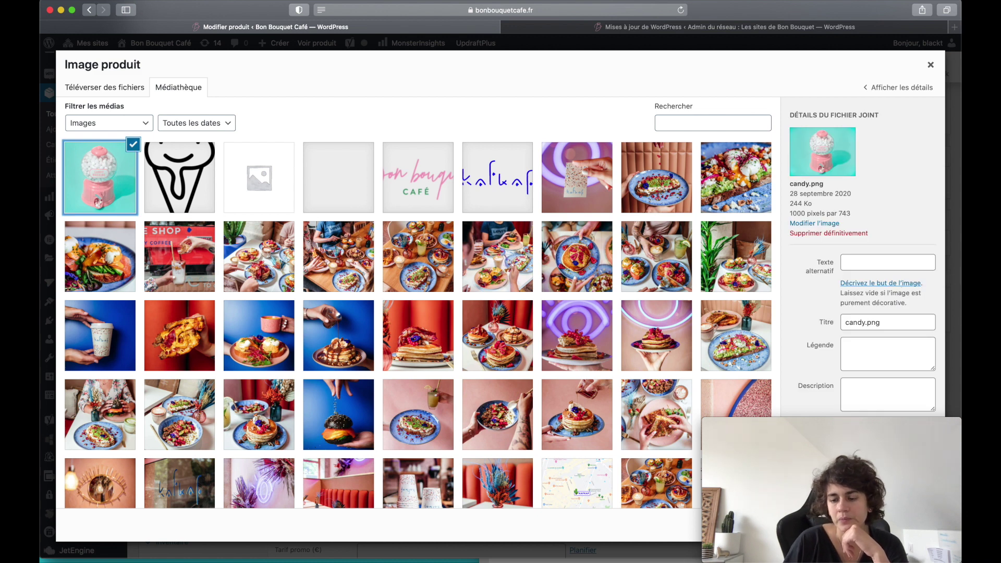
key("space")
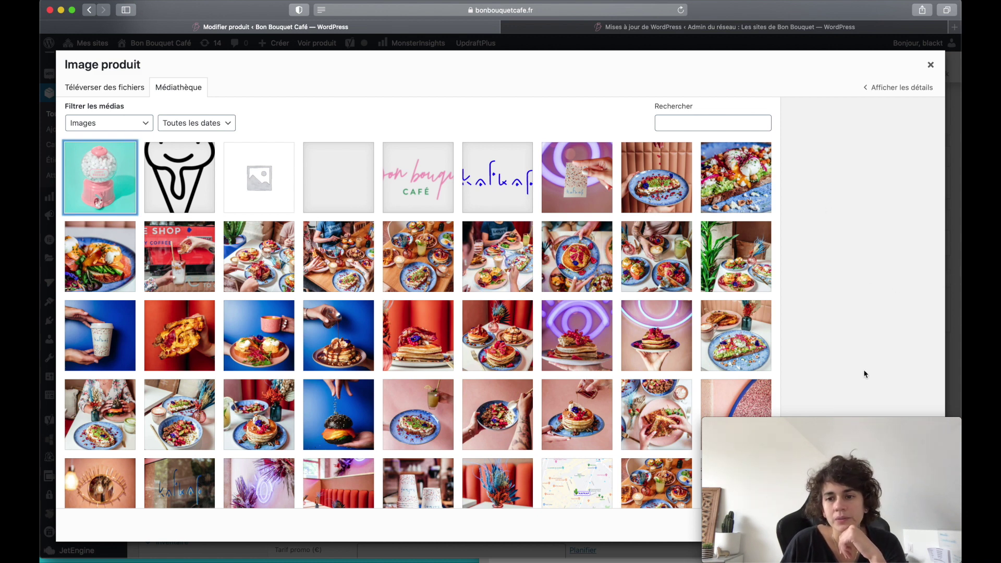
left_click_drag(881, 426, 685, 427)
left_click(813, 459)
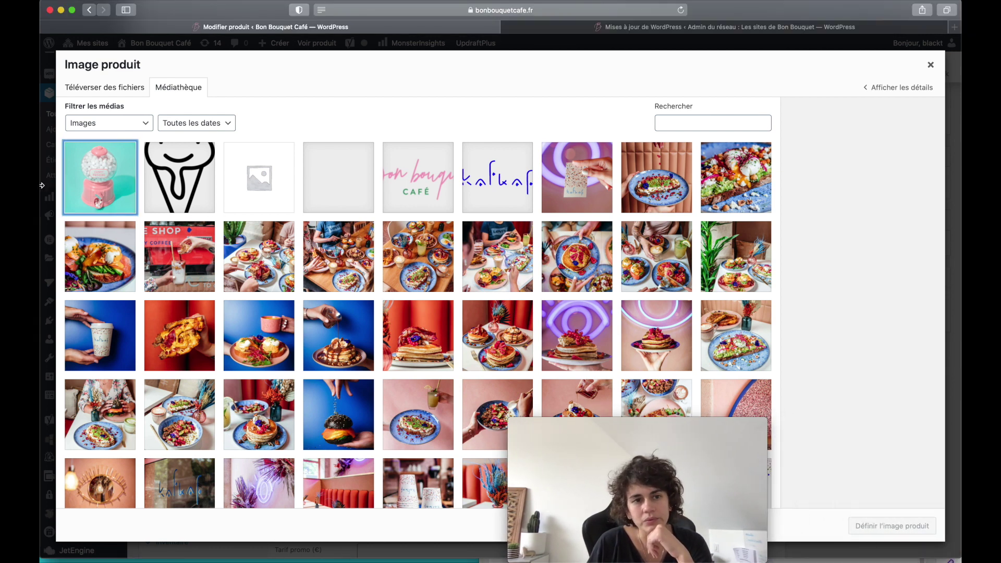
key("space")
left_click(892, 525)
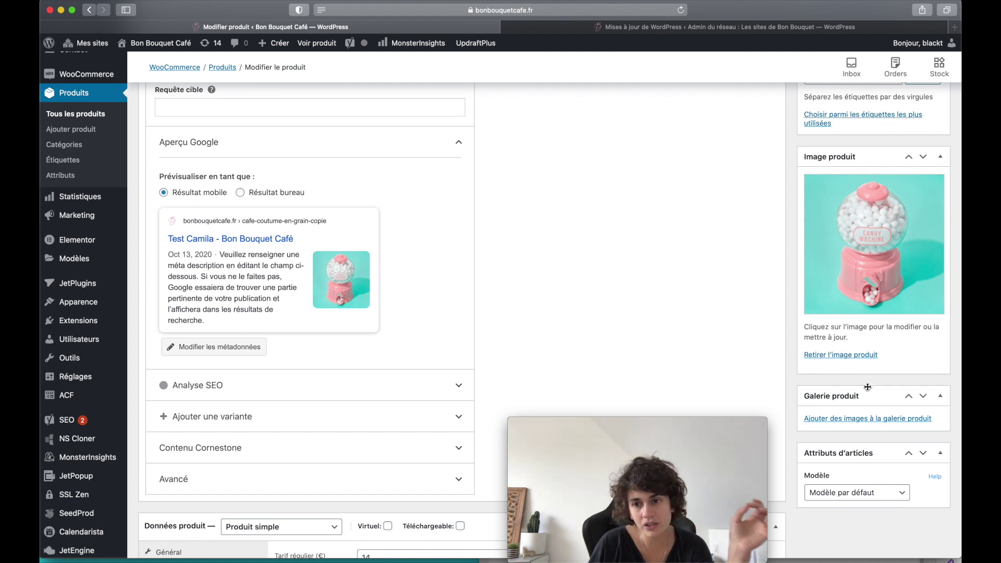
left_click(867, 420)
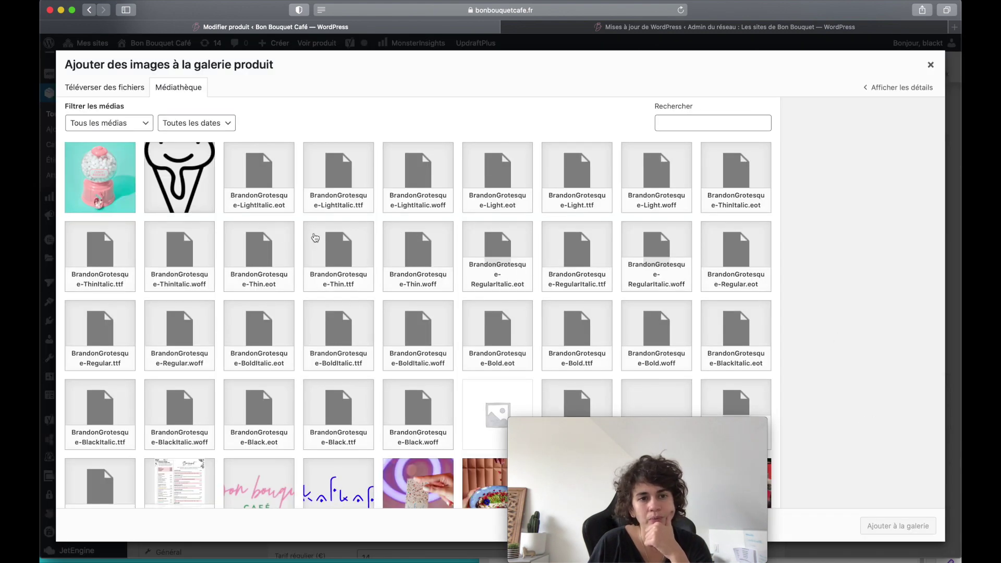
scroll(314, 238, "down", 6)
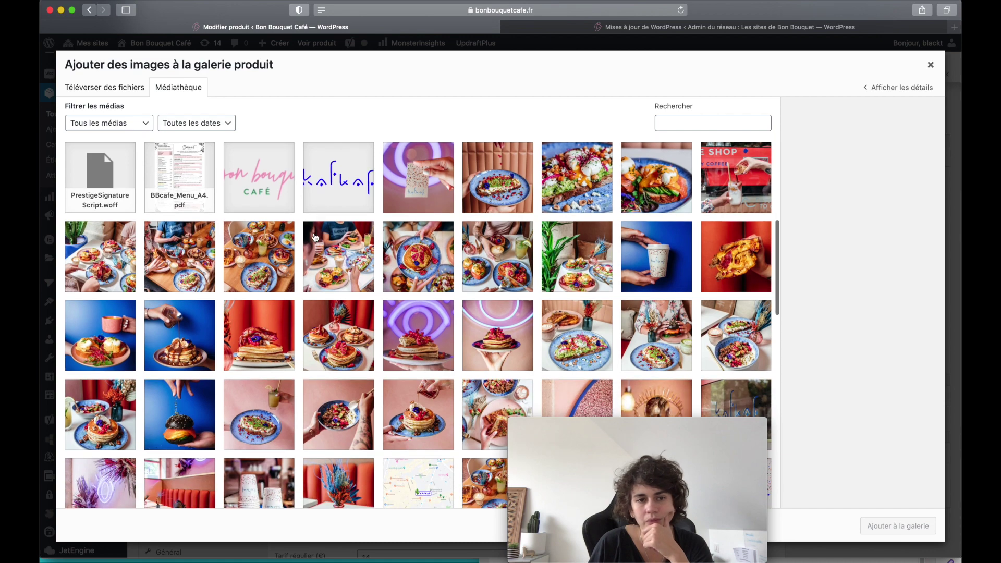
scroll(315, 238, "down", 3)
left_click(322, 338)
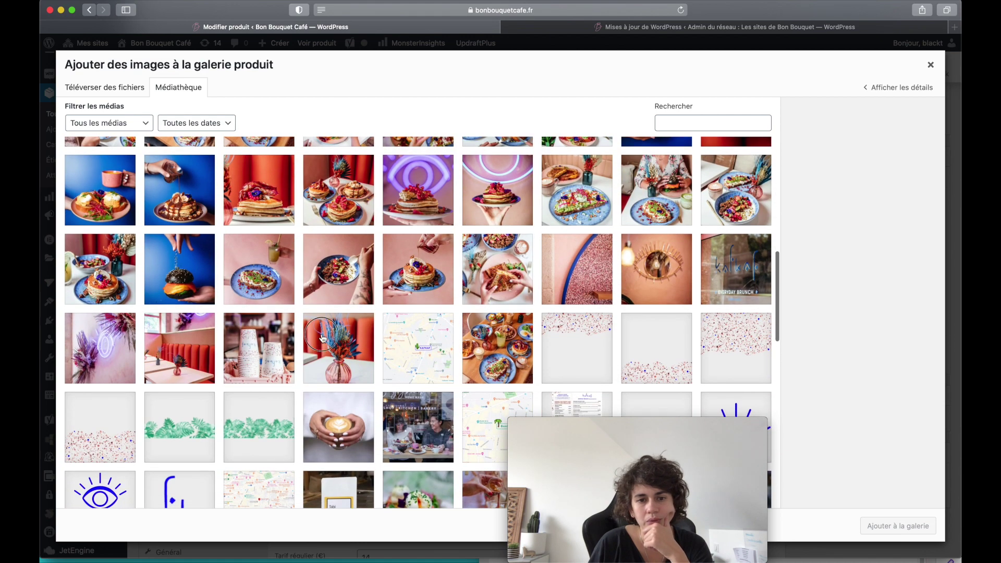
left_click(273, 345)
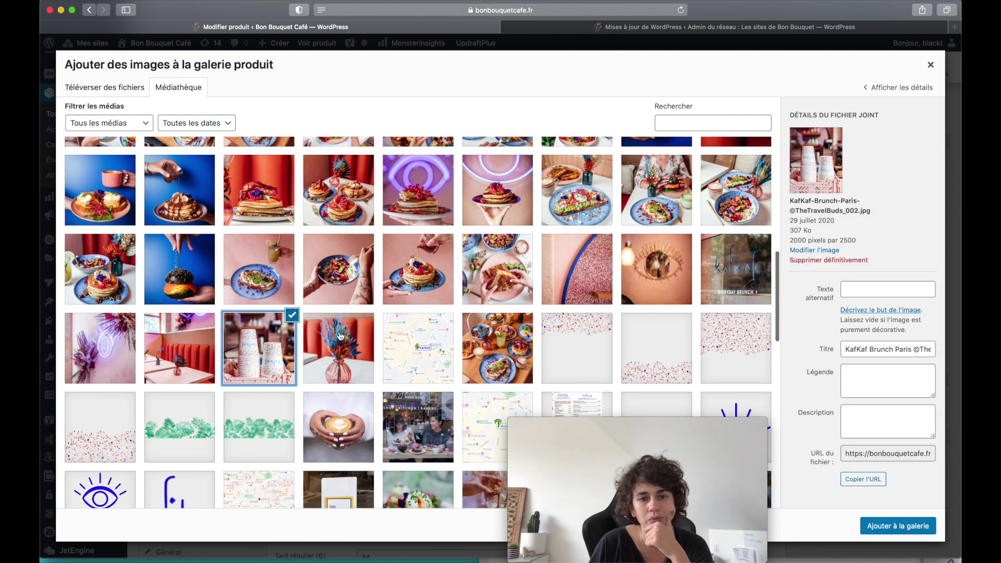
left_click(912, 530)
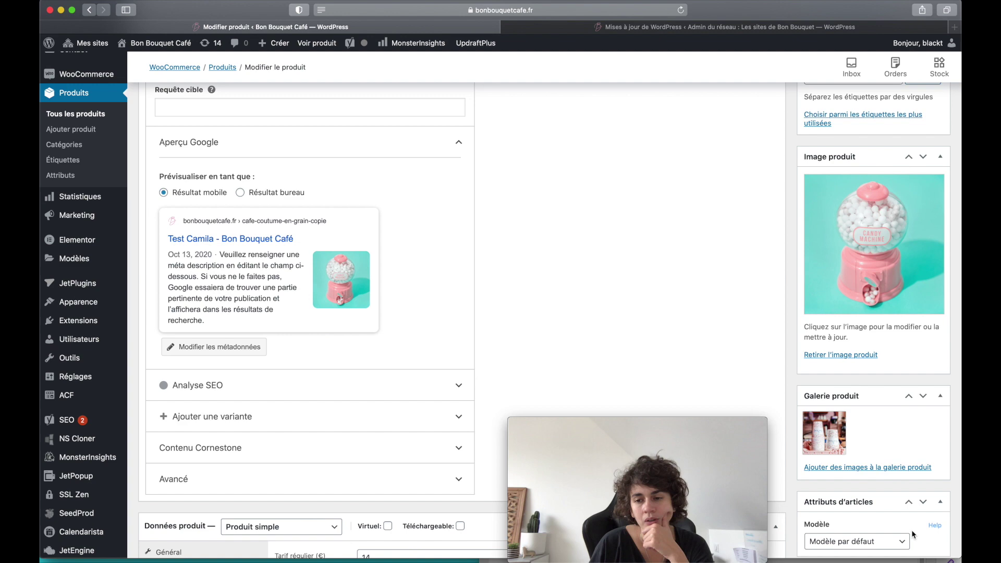
Add the photo of the blue flowers in a pink vase from the media library to the product gallery
left_click(863, 468)
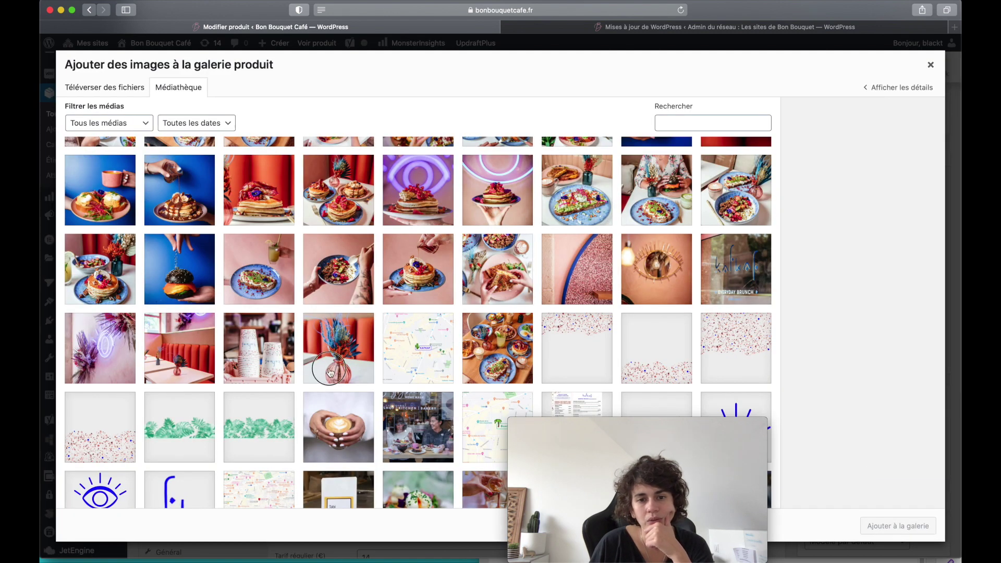
left_click(347, 372)
left_click(904, 526)
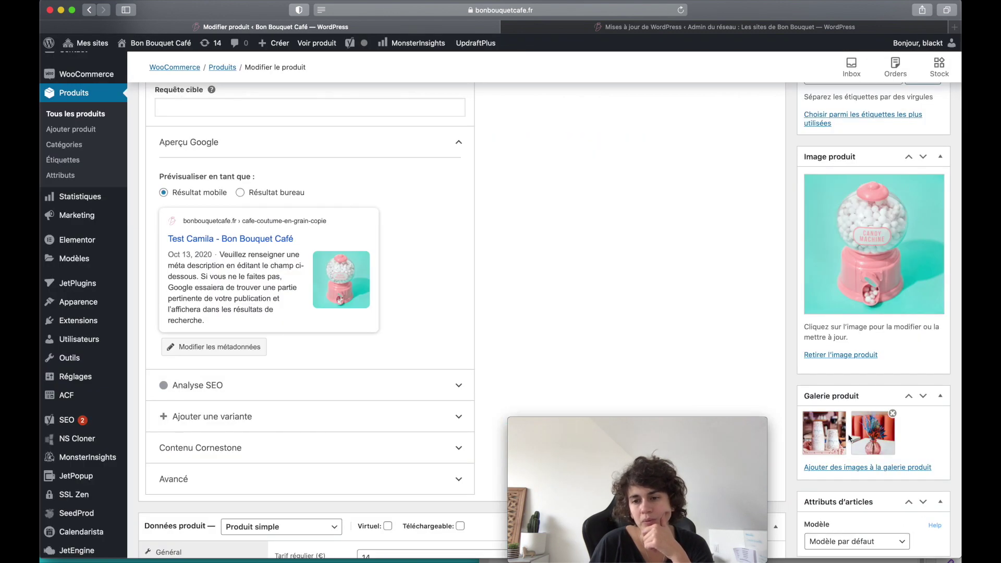
Try a promotional price of 10 € in the product's general data
scroll(918, 442, "down", 5)
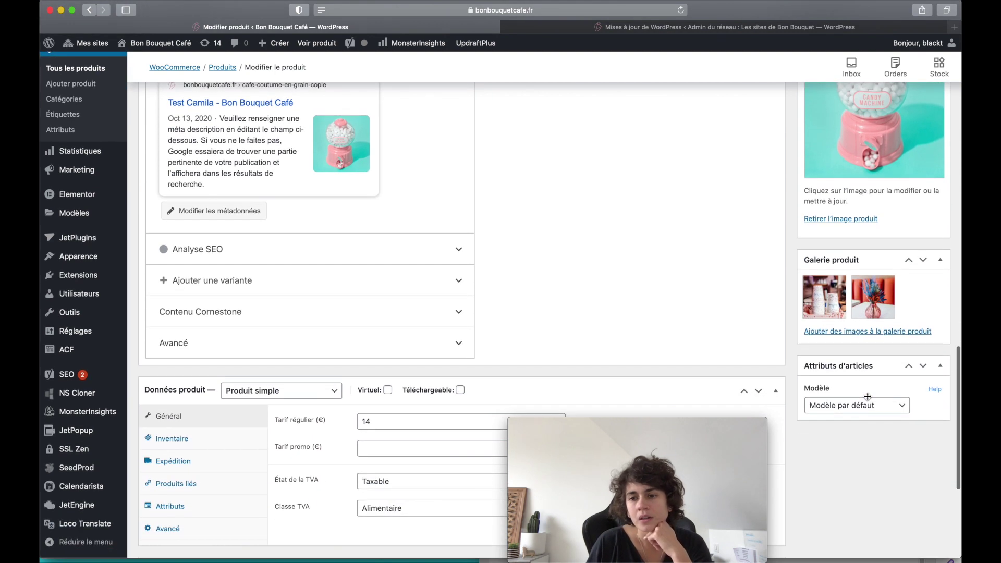
left_click_drag(737, 425, 929, 402)
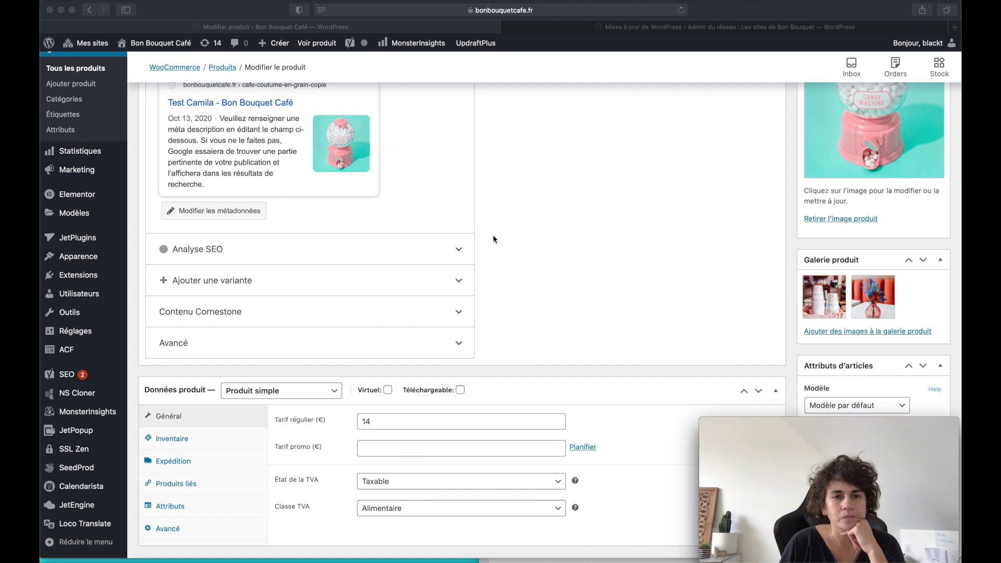
scroll(419, 236, "up", 5)
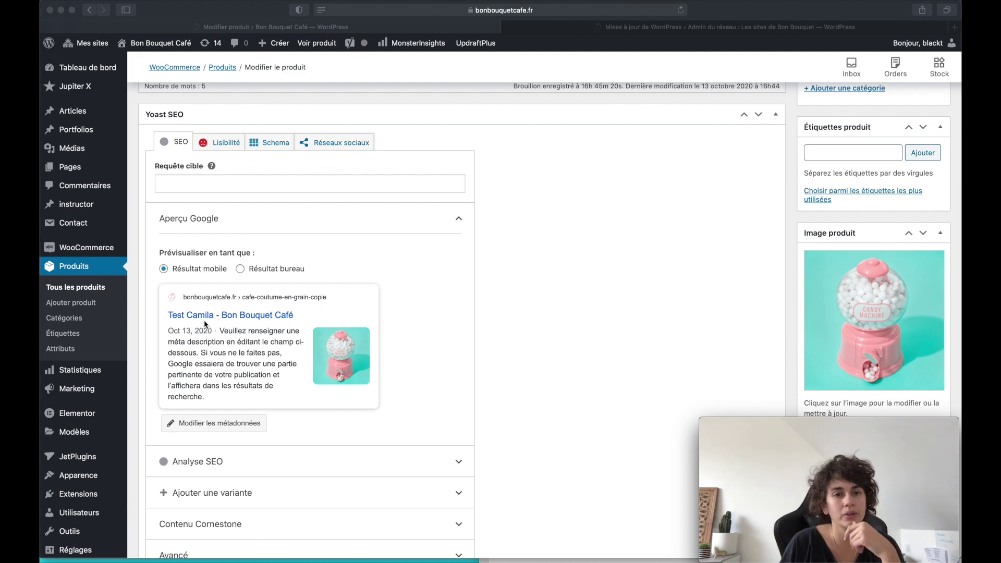
scroll(203, 324, "down", 3)
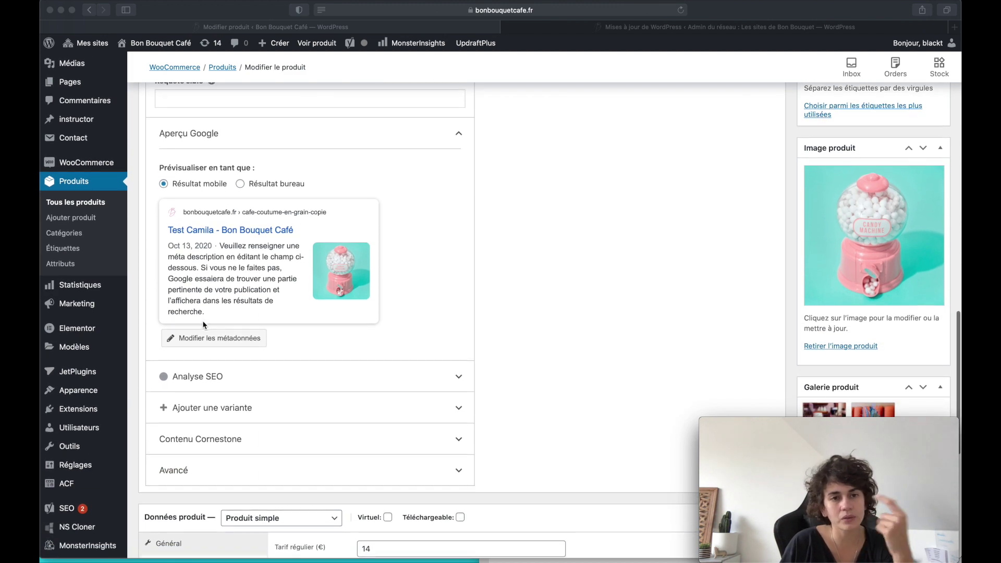
scroll(234, 302, "down", 5)
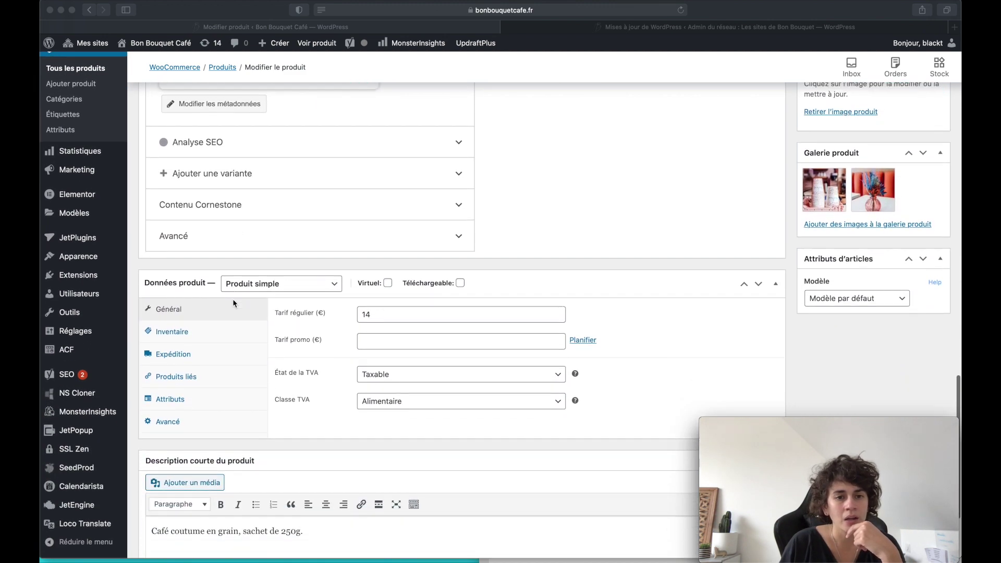
scroll(235, 300, "down", 1)
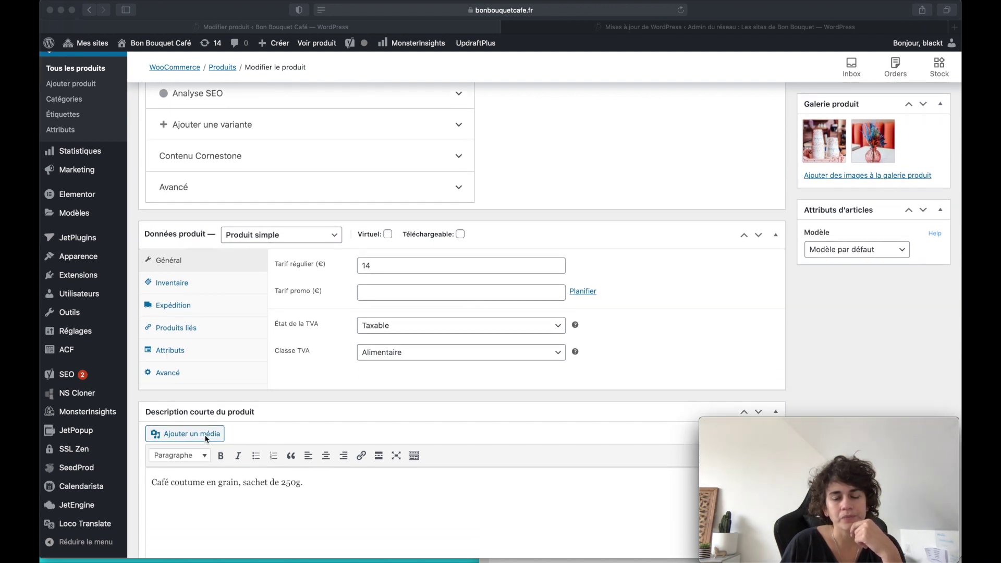
left_click(371, 293)
left_click(373, 292)
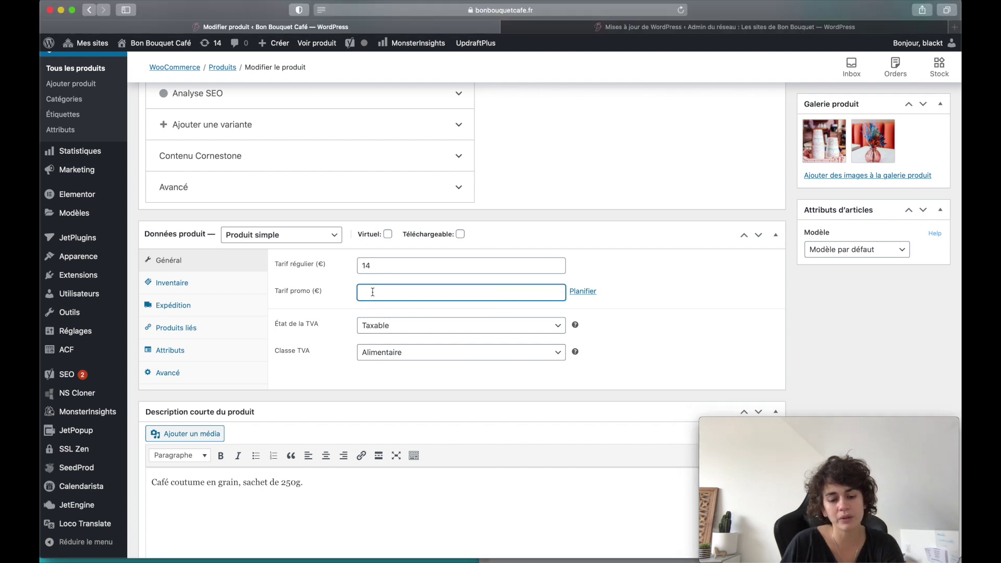
type("10")
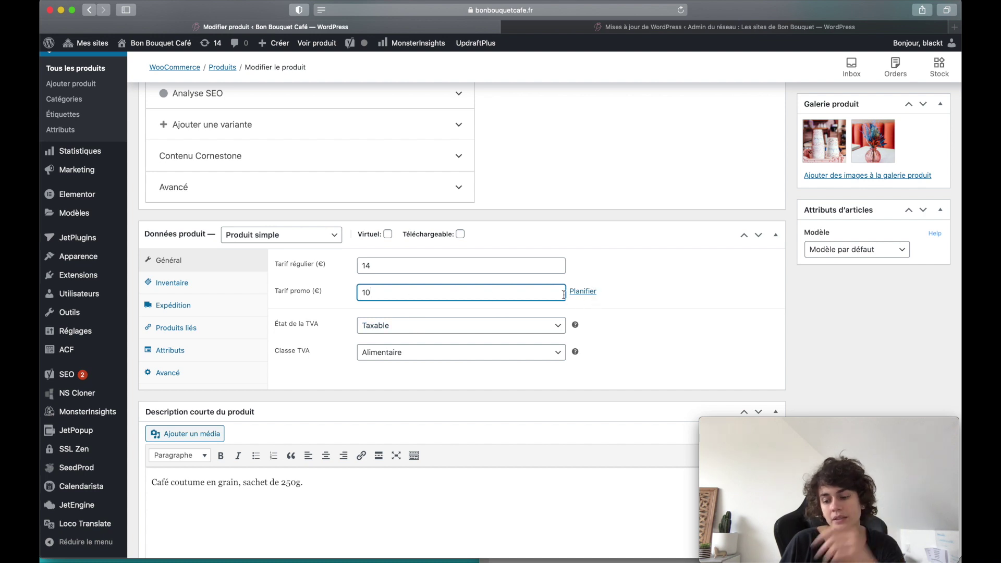
Examine the VAT status and VAT class choices in the product's general data
left_click(397, 328)
left_click(623, 328)
left_click(506, 354)
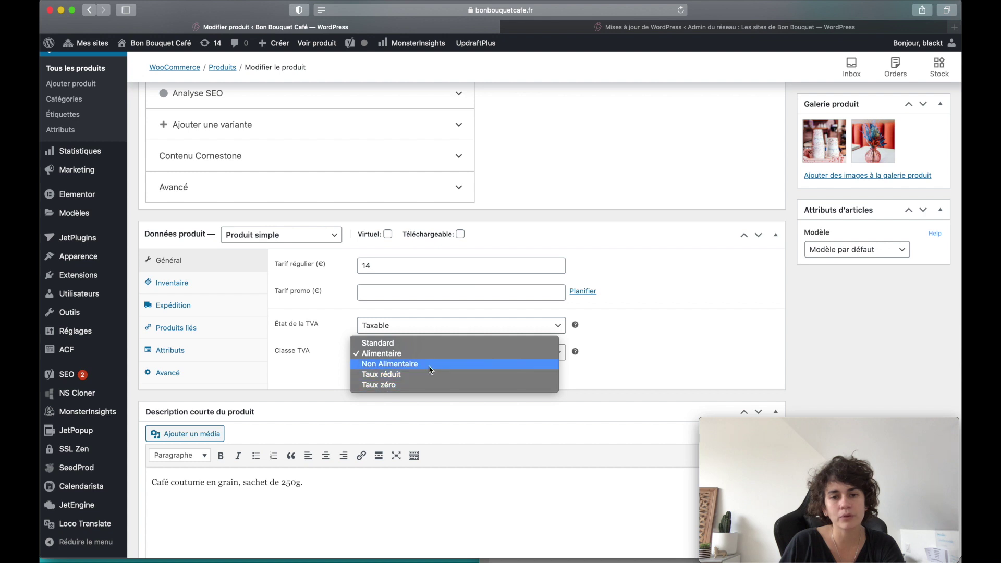
left_click(681, 358)
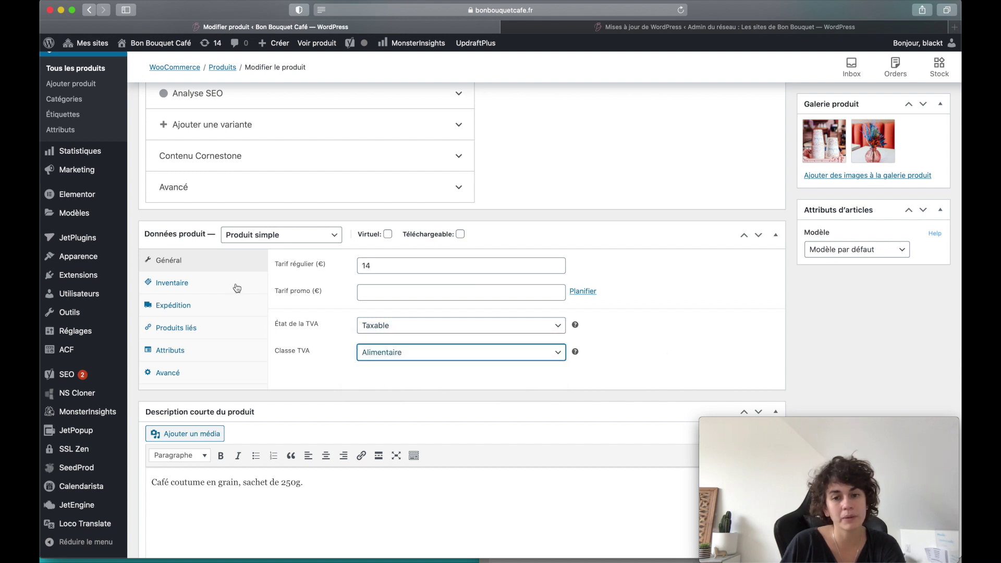
Examine the product's inventory and shipping settings
left_click(210, 288)
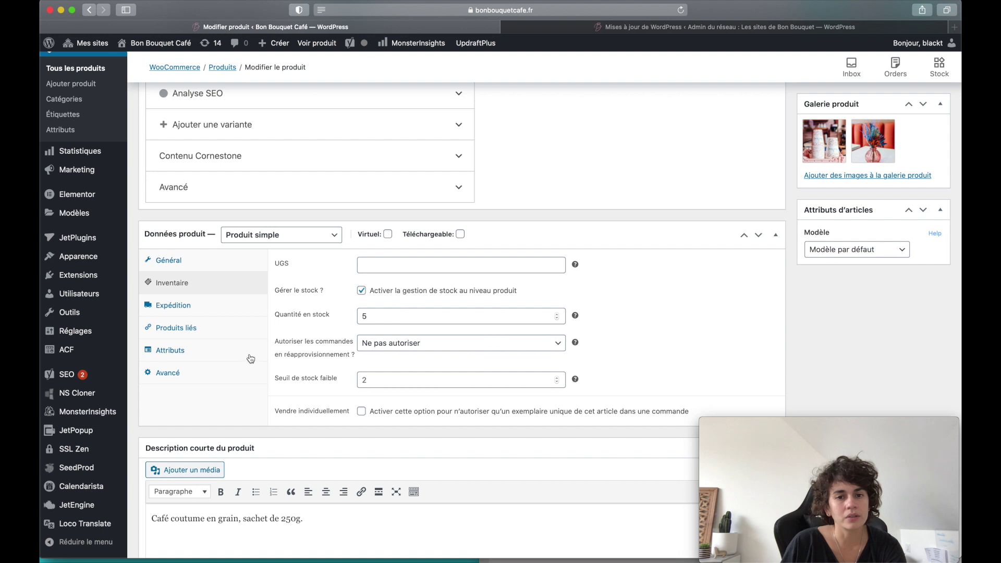
left_click(214, 312)
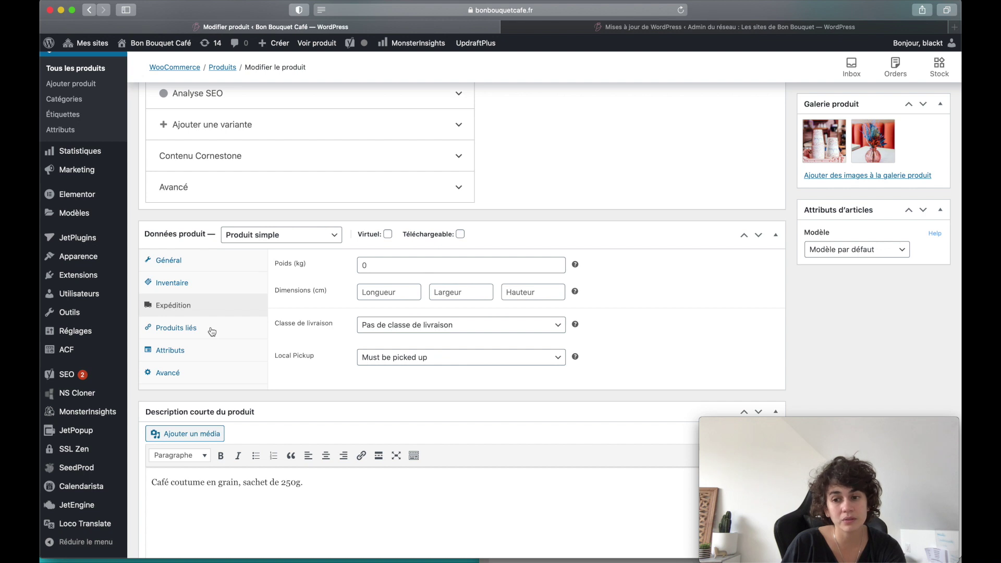
scroll(212, 332, "up", 1)
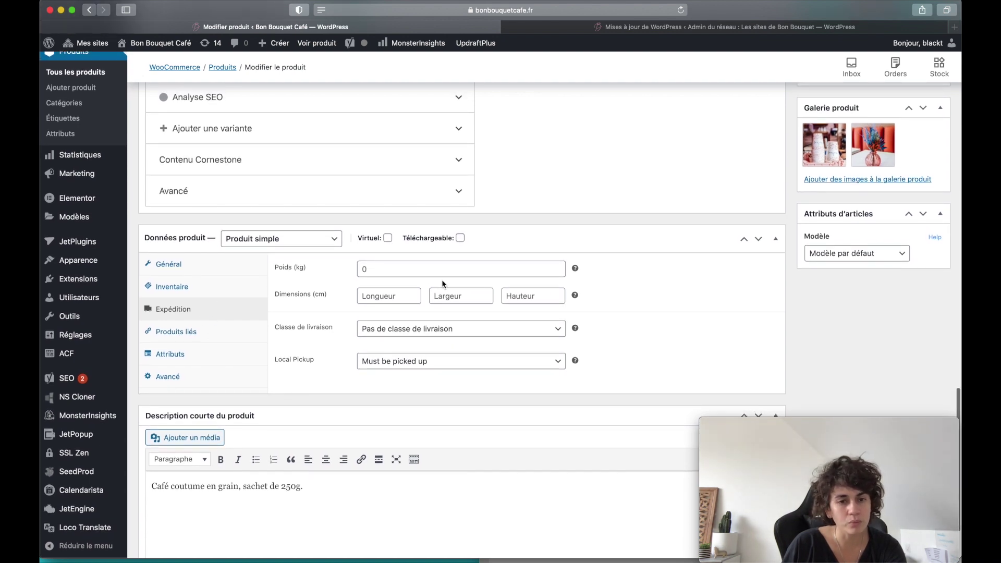
Find "Café coutume en grain" by searching "caf" and add it to the product's suggested products
left_click(225, 338)
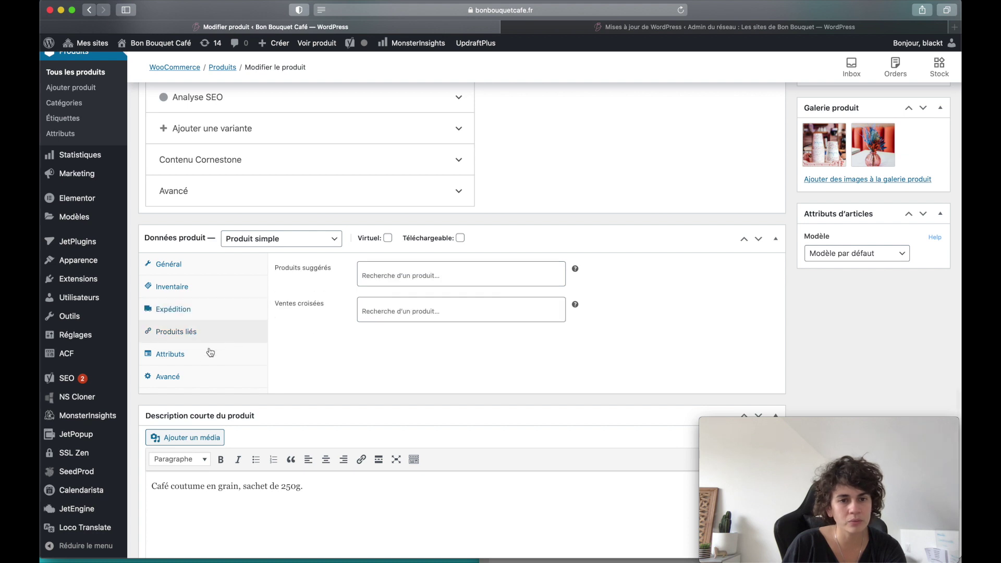
left_click(375, 273)
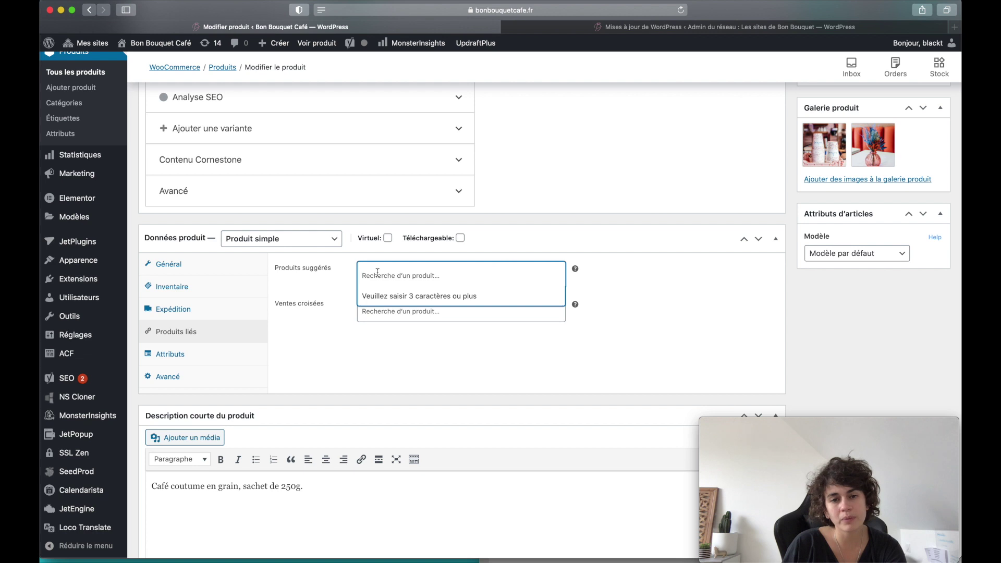
type("ca")
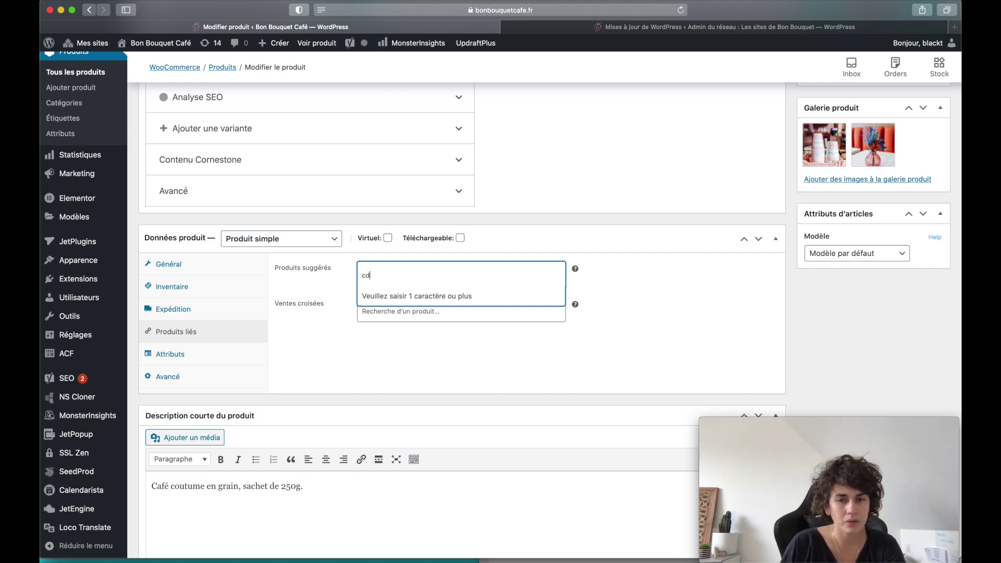
type("f")
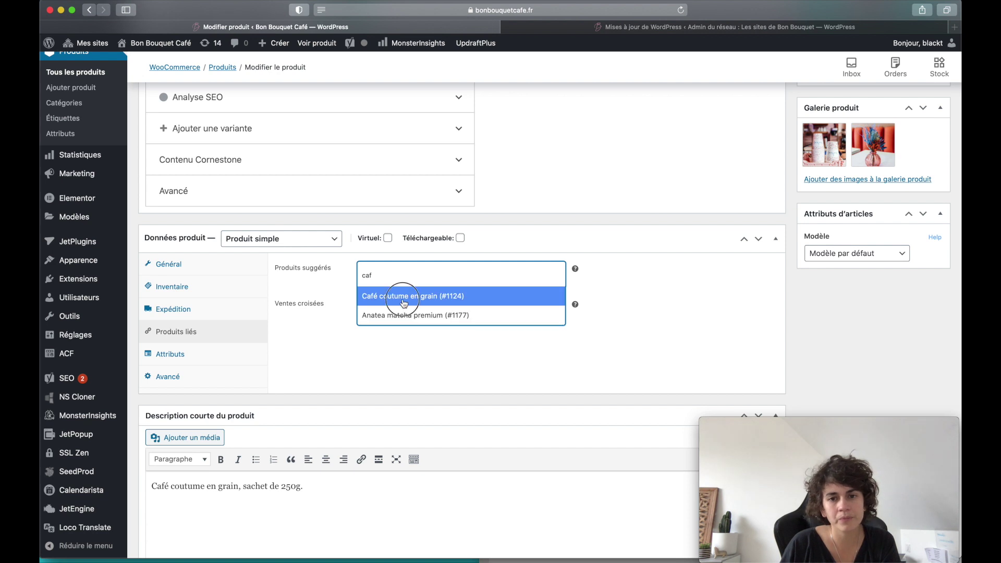
left_click(401, 301)
Add "Café coutume en grain" and "Anatea matcha premium" as the product's cross-sells
left_click(395, 311)
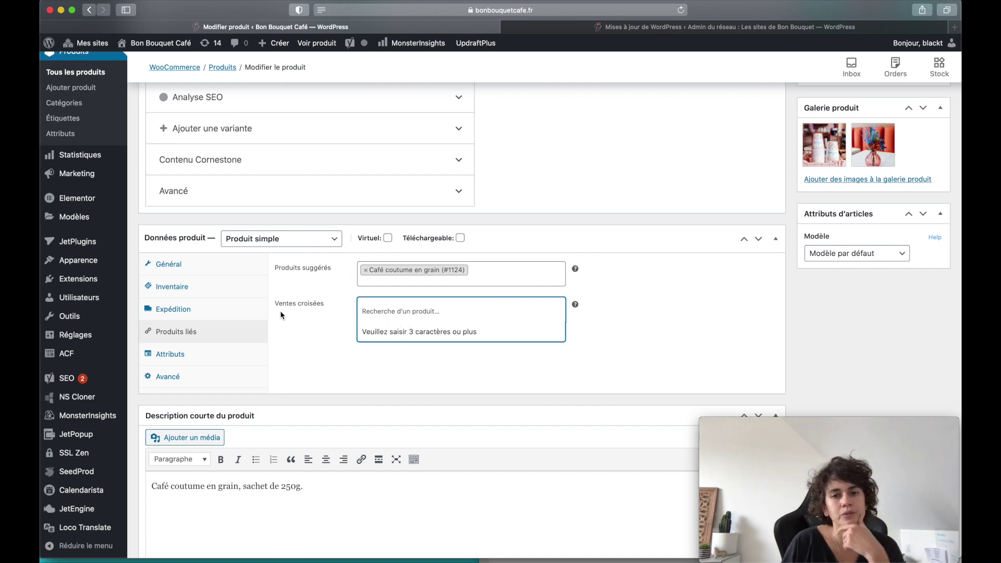
type("caf")
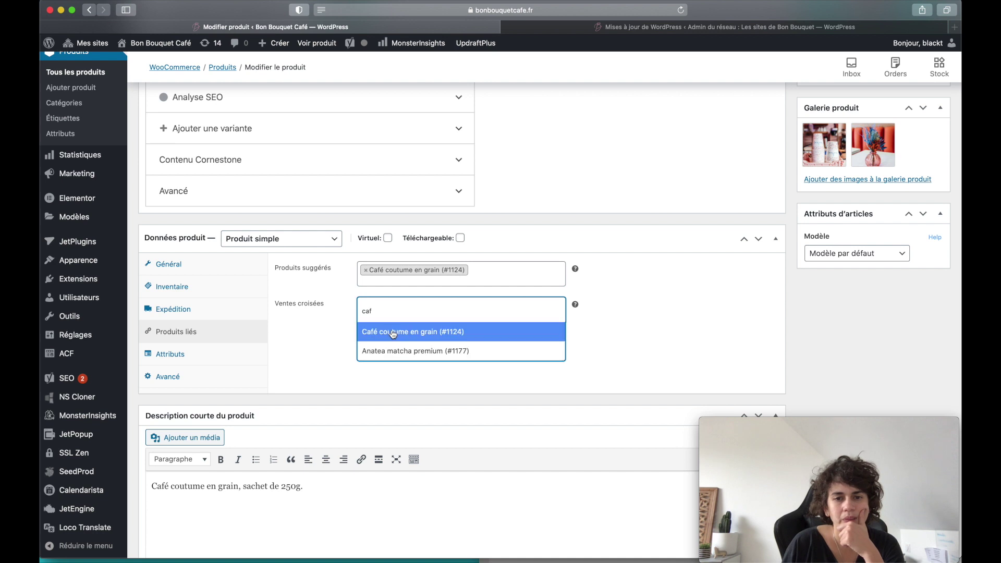
left_click(398, 332)
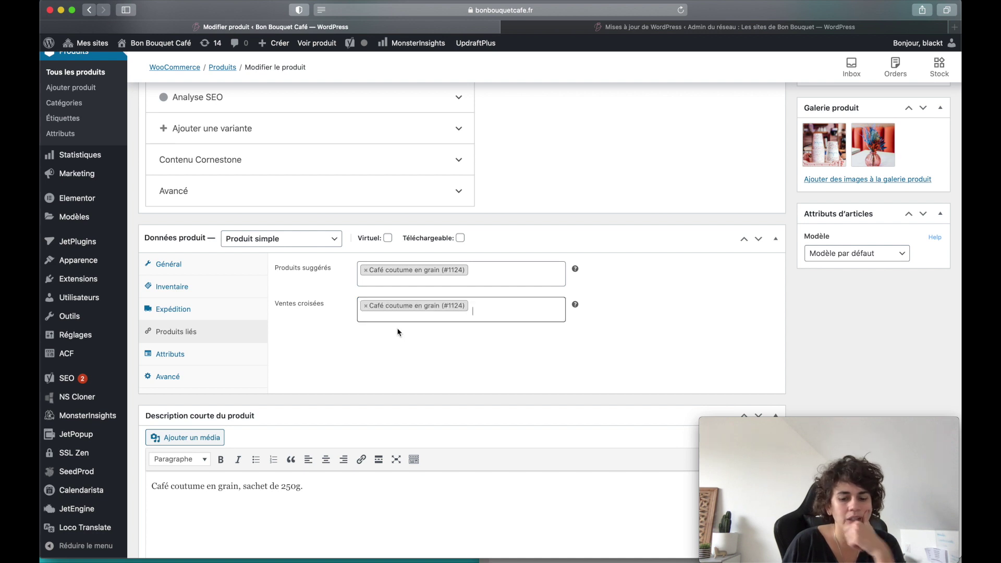
type("ane")
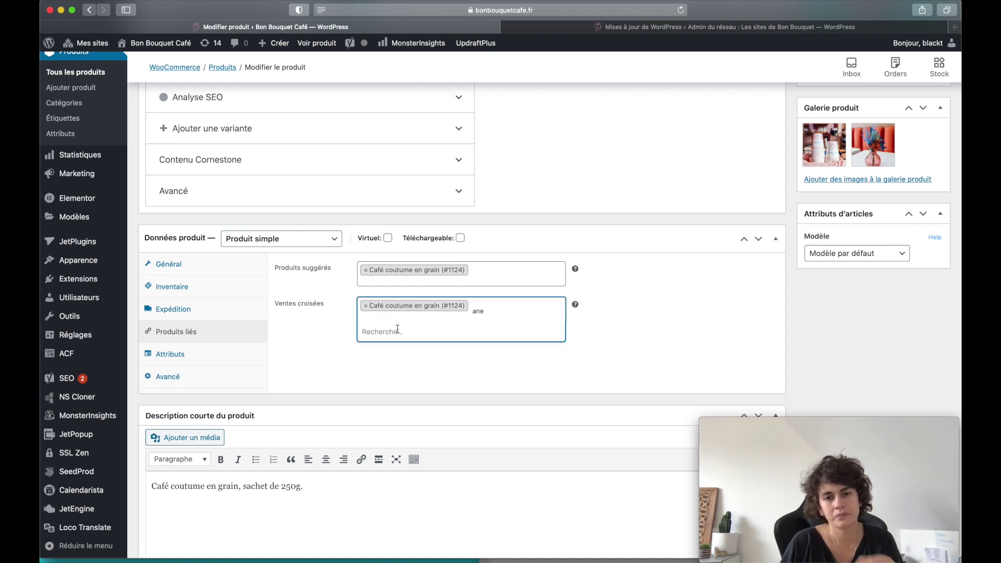
key("BackSpace")
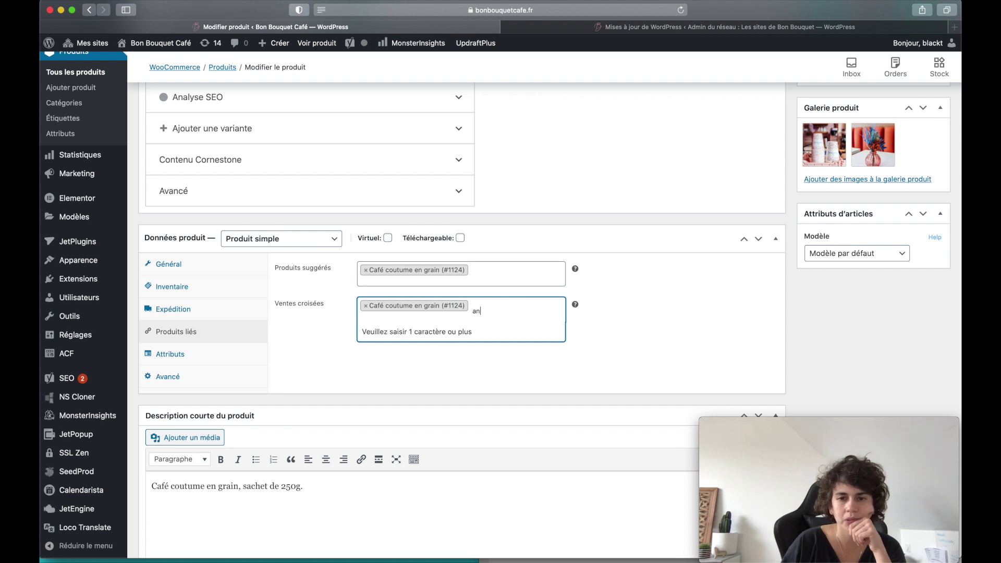
key("BackSpace")
key("BackSpace")
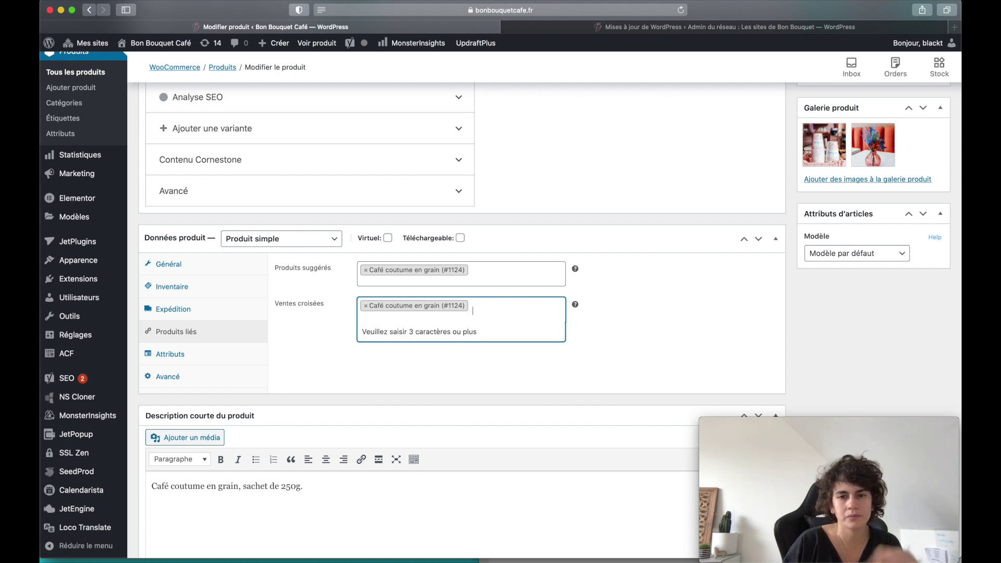
type("caf")
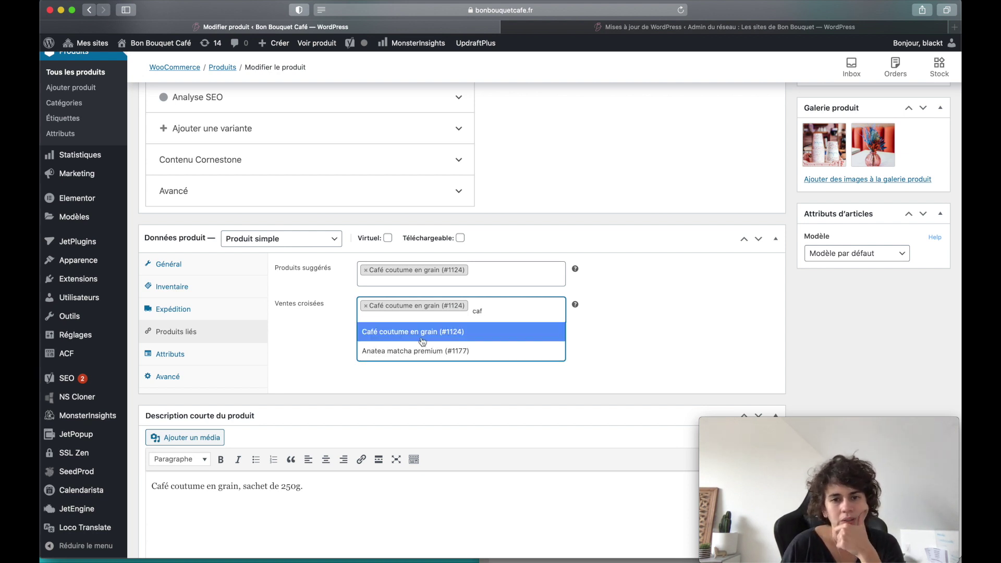
left_click(414, 351)
Change the product type to "Produit variable"
left_click(237, 358)
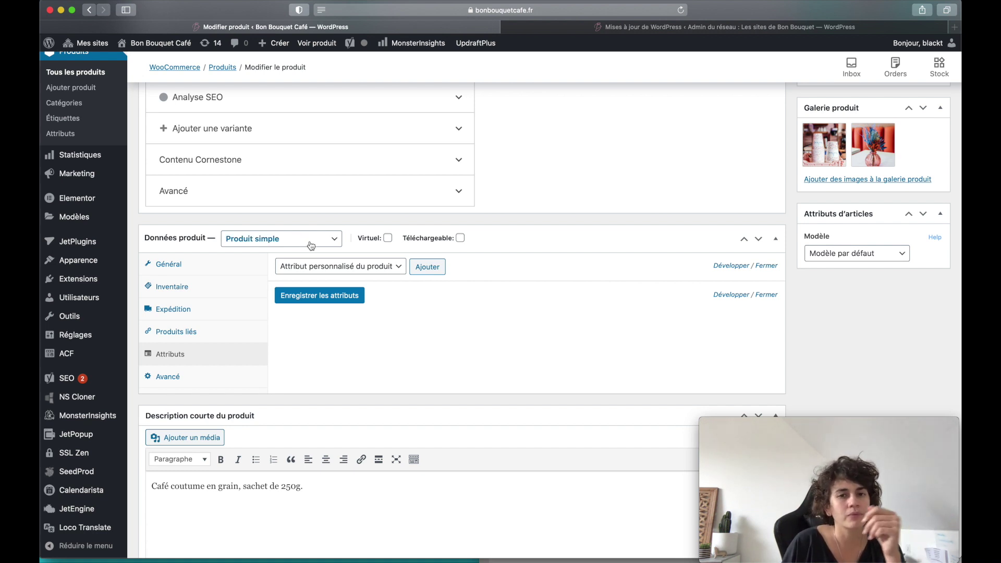
left_click(284, 241)
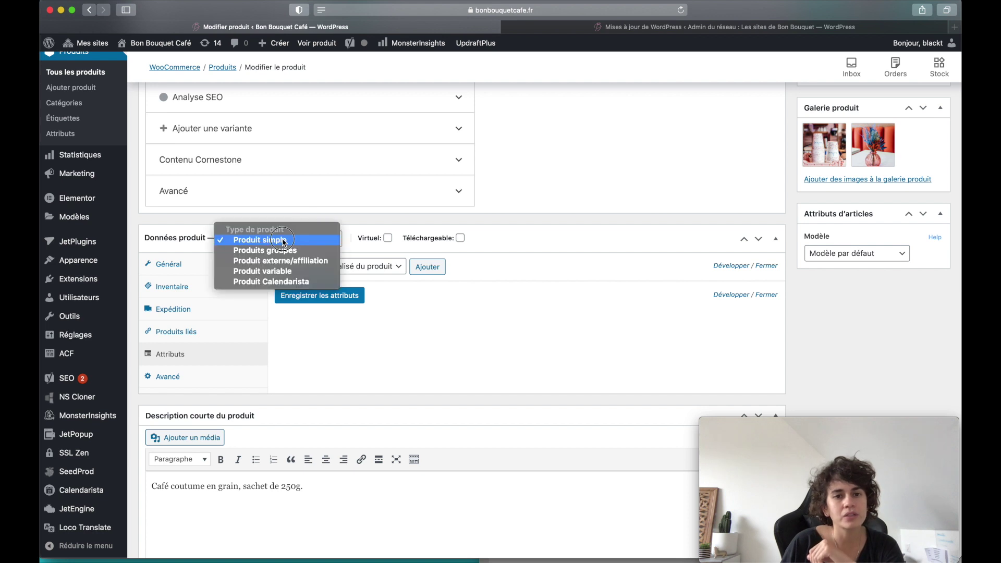
left_click(293, 273)
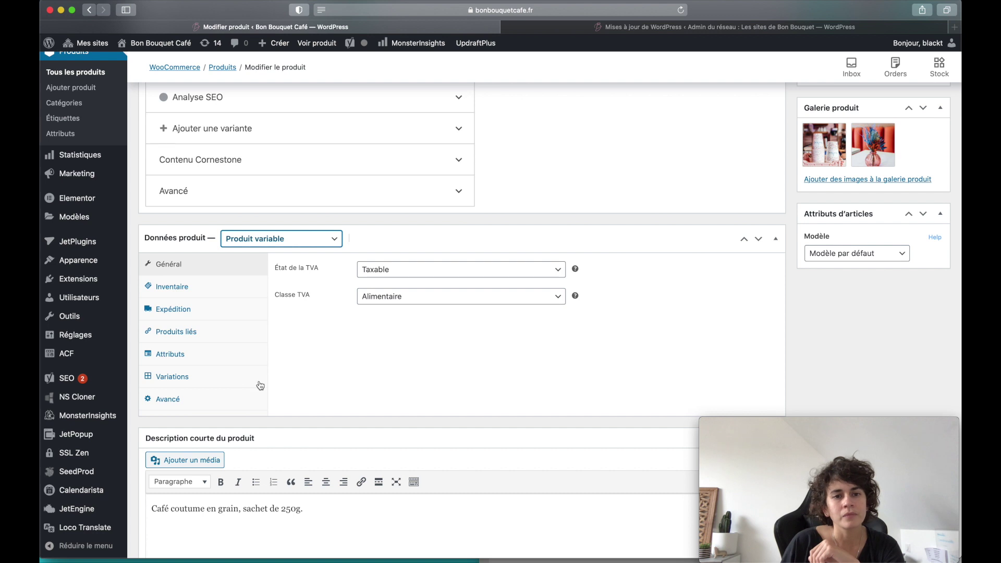
Add a custom product attribute named "couleur" with the values "rouge | bleu"
left_click(178, 359)
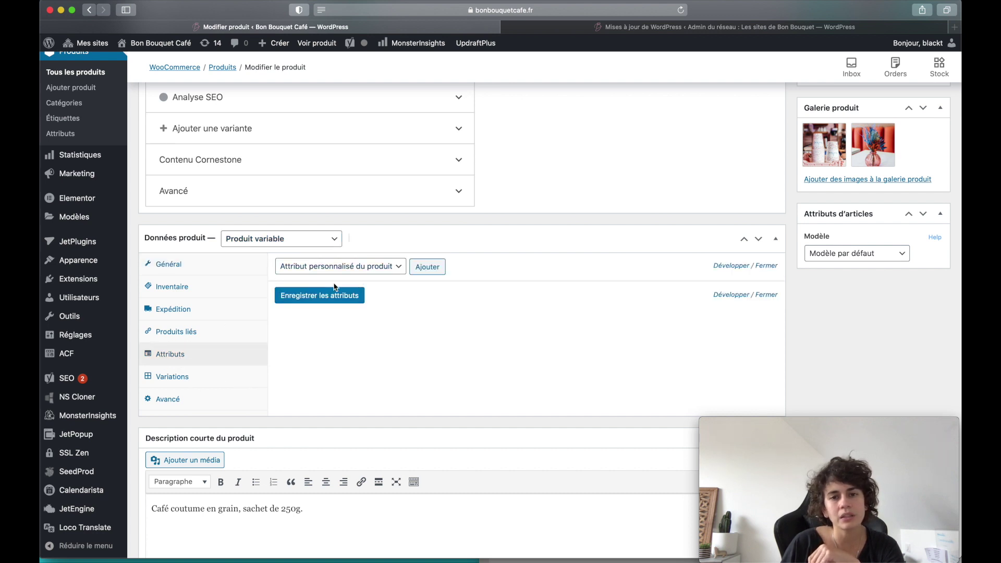
left_click(427, 267)
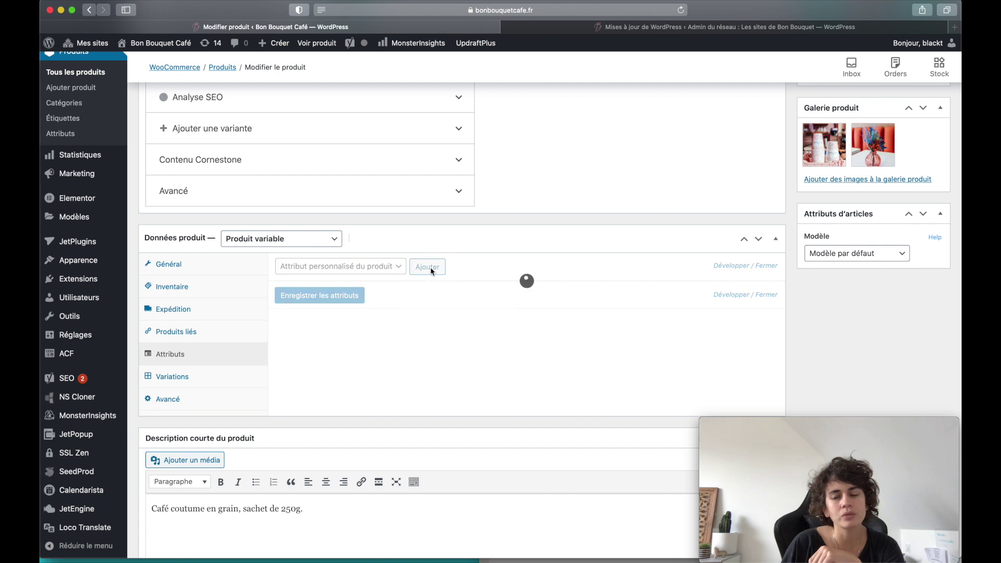
left_click(323, 348)
type("couleur")
left_click(479, 369)
type("rouge")
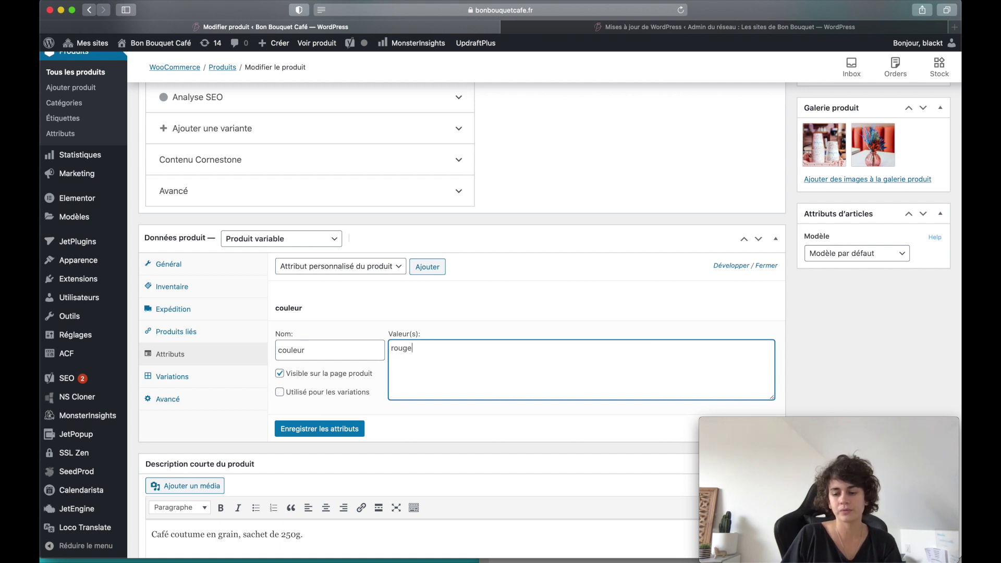
type(" | bleu")
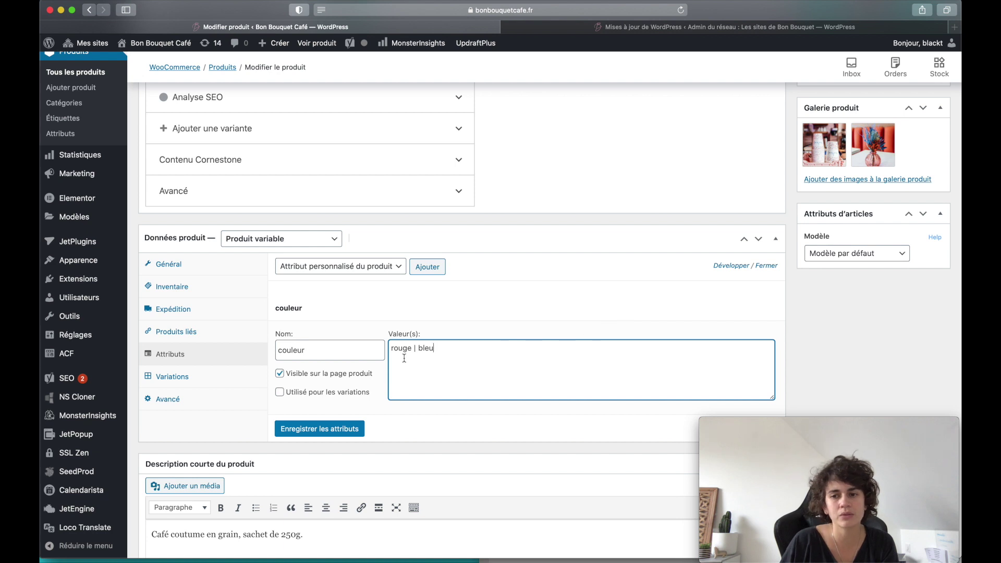
Enable the couleur attribute for variations and save the product's attributes
left_click(322, 397)
scroll(323, 398, "left", 1)
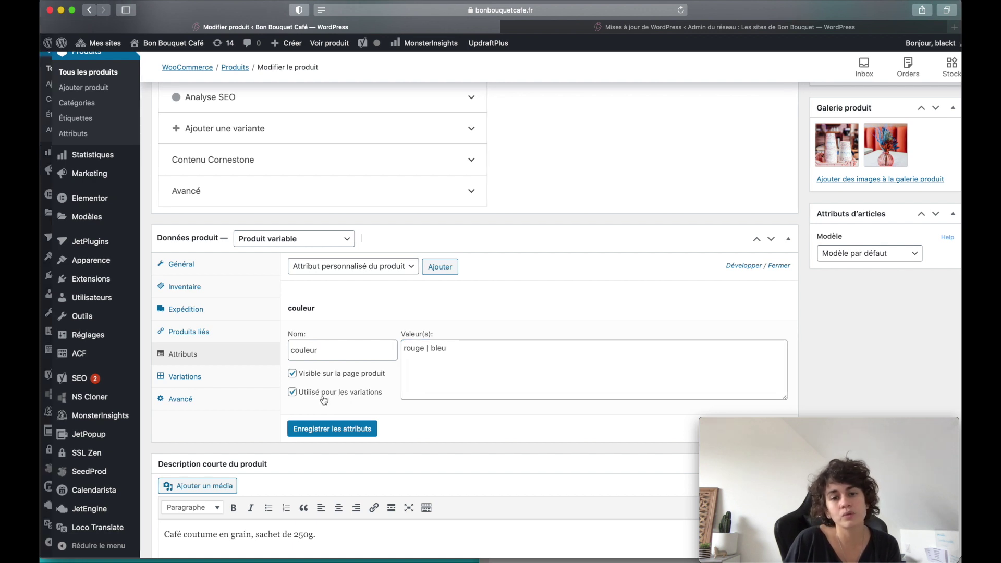
left_click(332, 432)
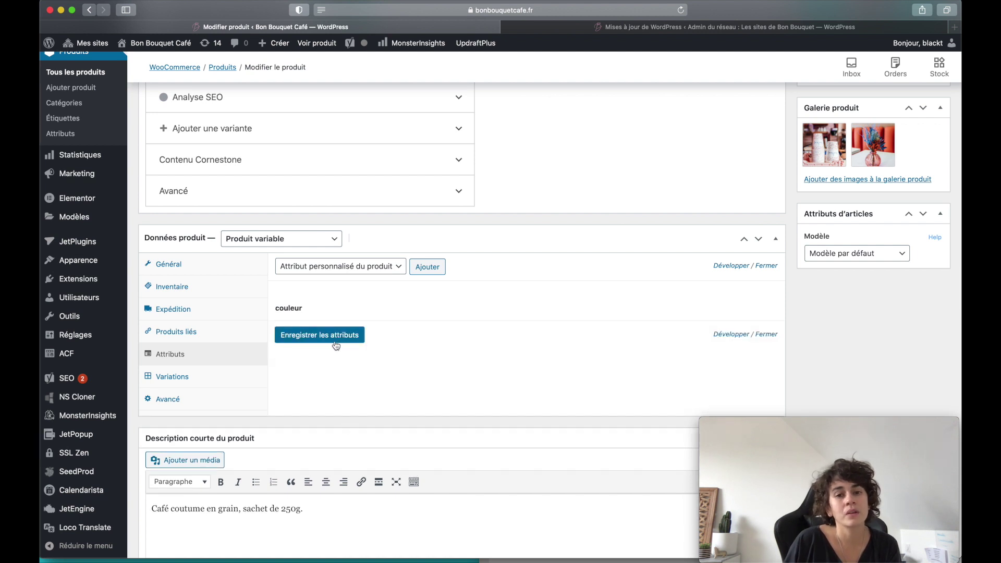
Generate the product's variations from all its attributes with "Créer les variations pour tous les attributs" and dismiss the confirmation
scroll(329, 344, "down", 1)
left_click(213, 363)
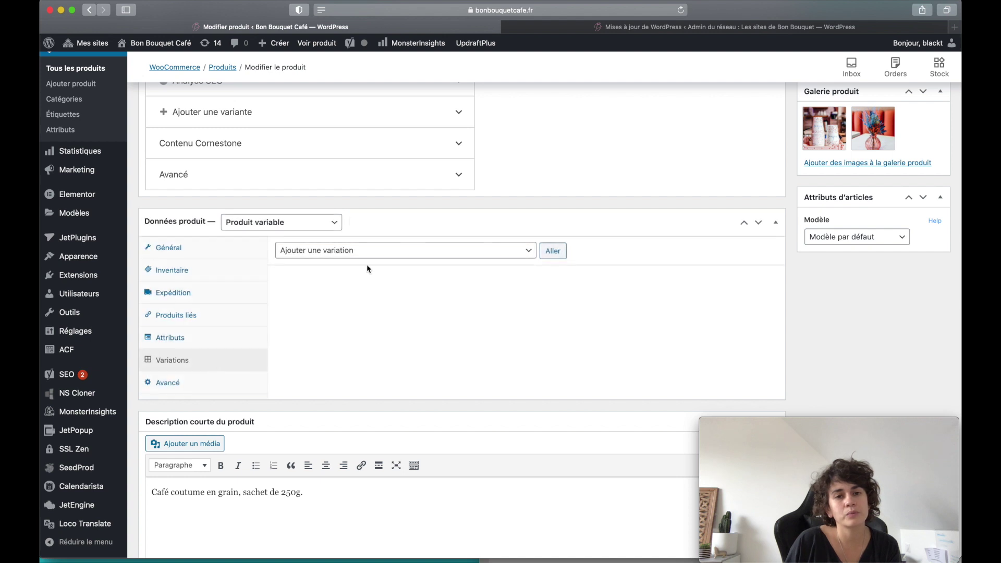
left_click(375, 252)
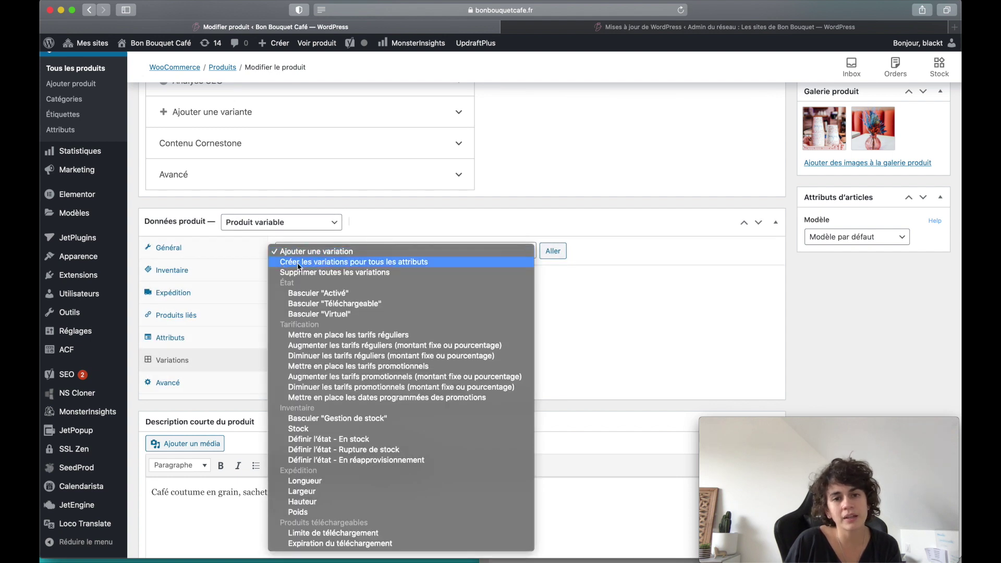
left_click(402, 262)
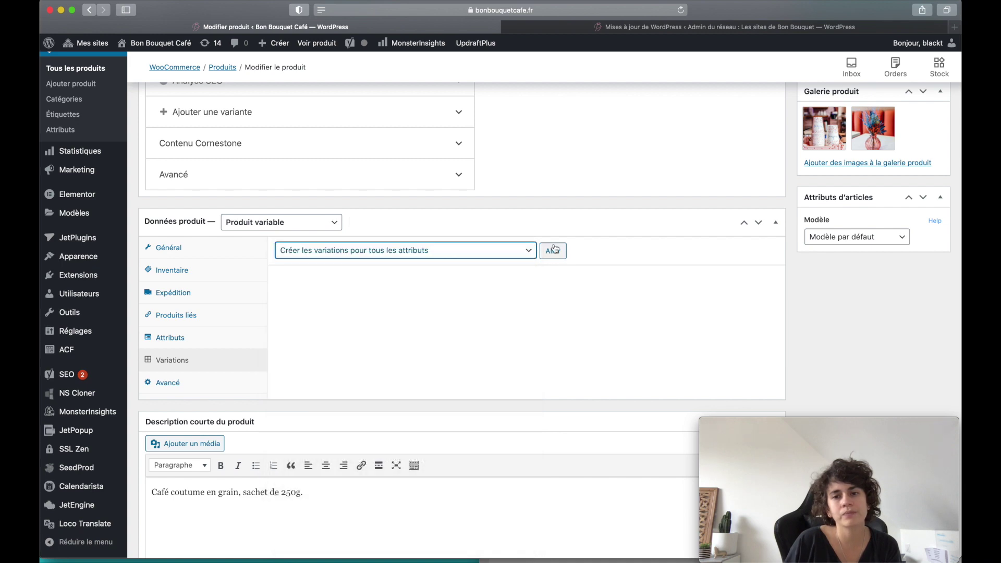
left_click(554, 250)
left_click(601, 305)
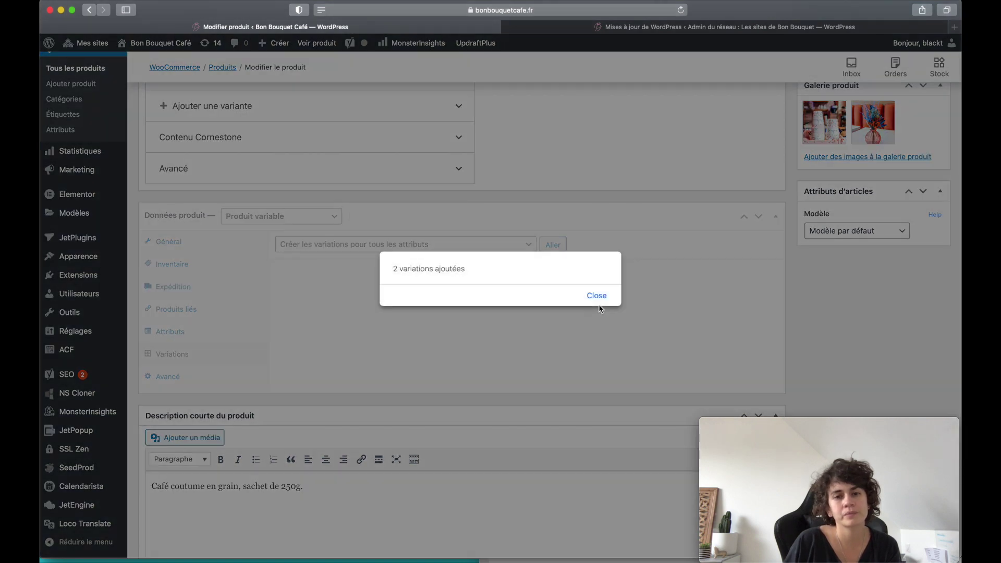
left_click(592, 296)
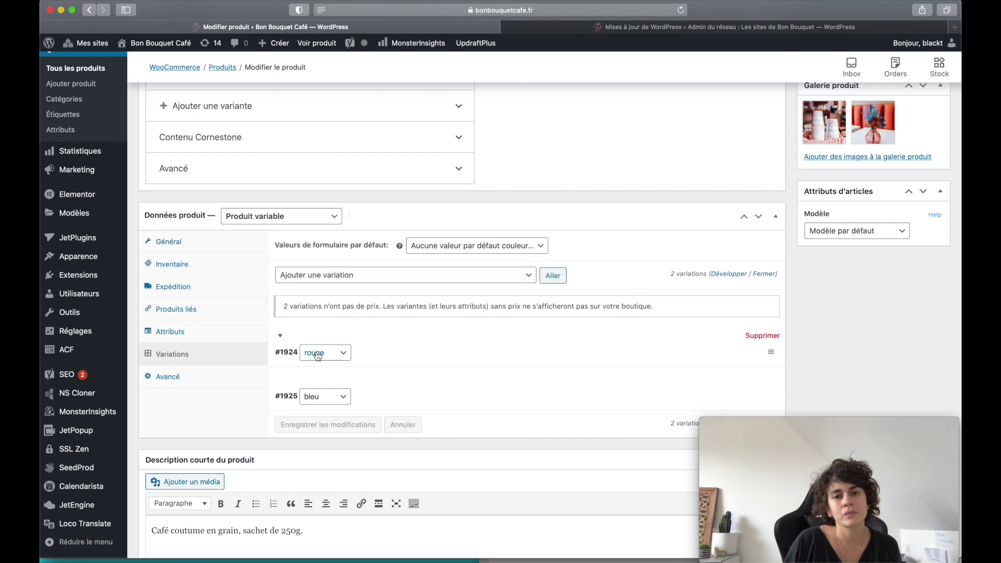
Assign the media library photo of a hand holding the KafKaf business card to the rouge variation and save the variation changes
left_click(441, 359)
scroll(441, 358, "down", 5)
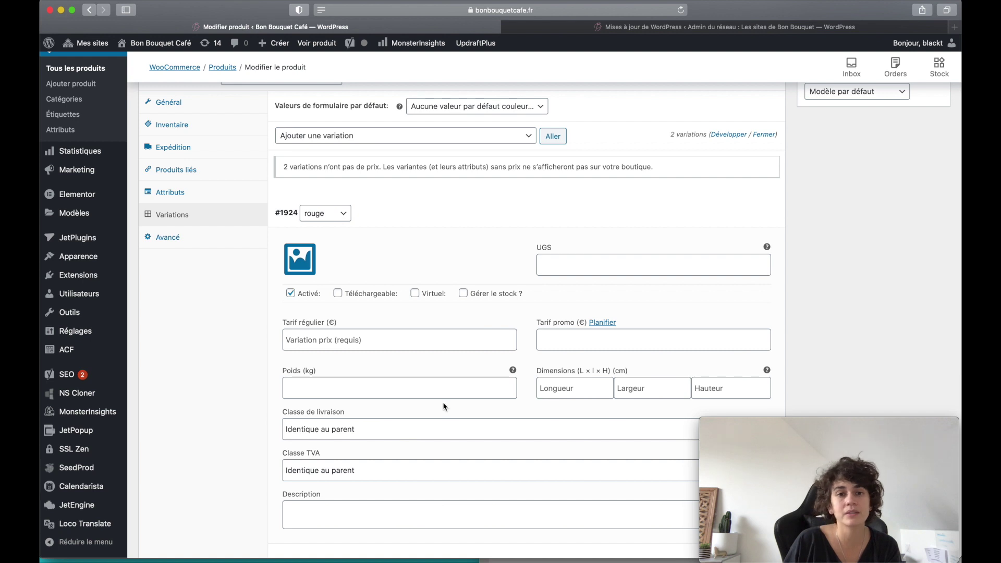
left_click(307, 268)
scroll(414, 439, "down", 3)
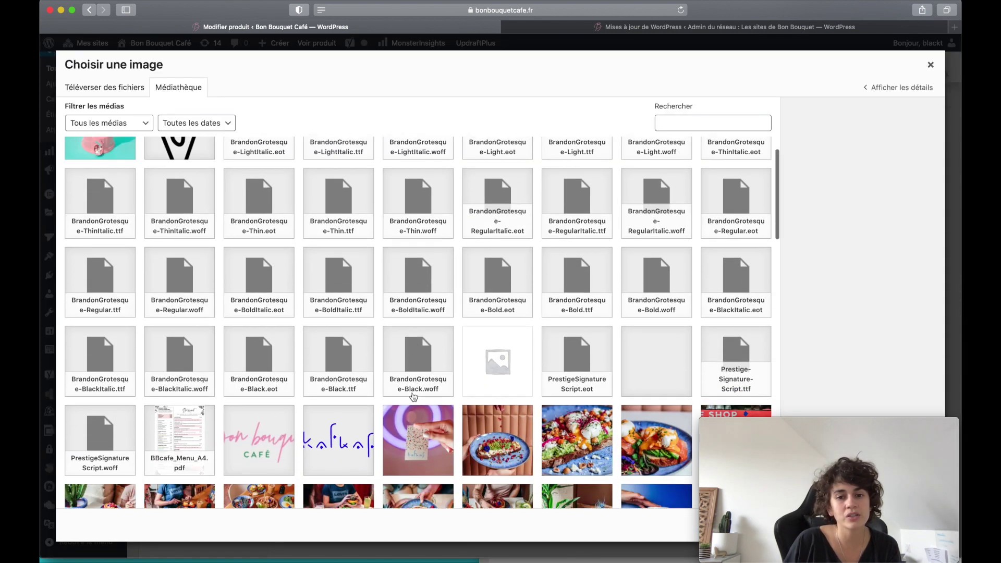
left_click(414, 439)
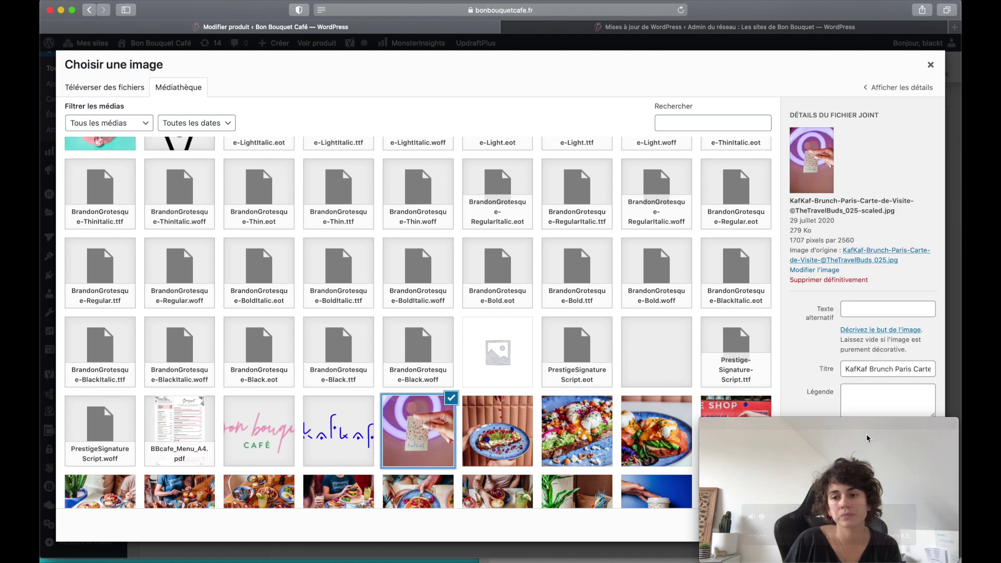
left_click_drag(873, 427, 806, 423)
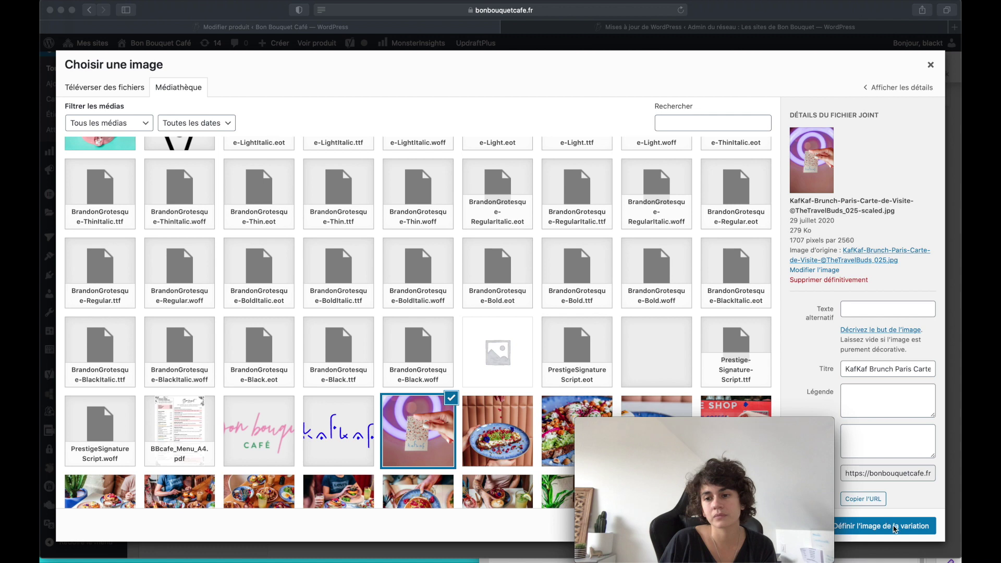
left_click(898, 528)
left_click_drag(661, 476, 837, 475)
scroll(414, 351, "down", 5)
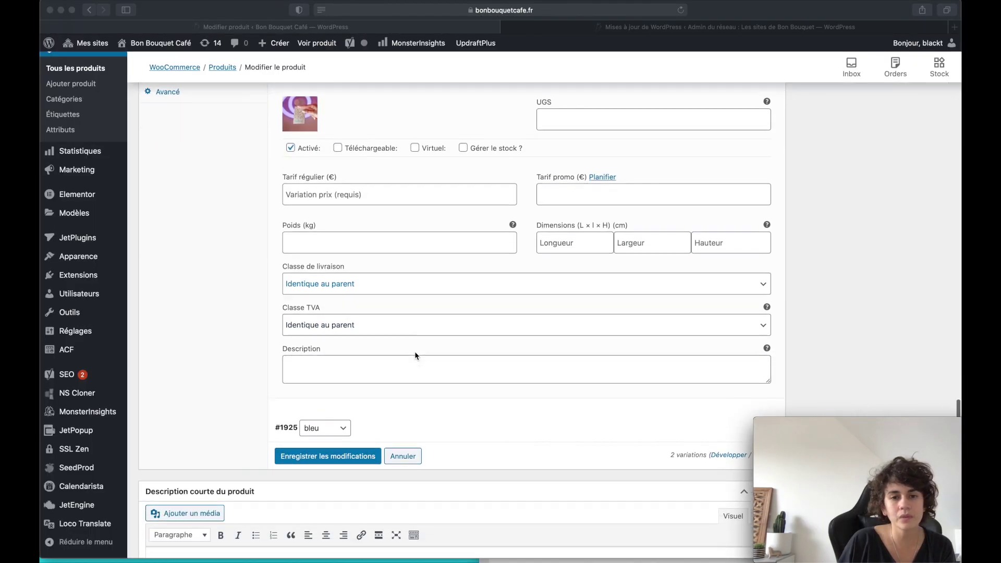
left_click(361, 429)
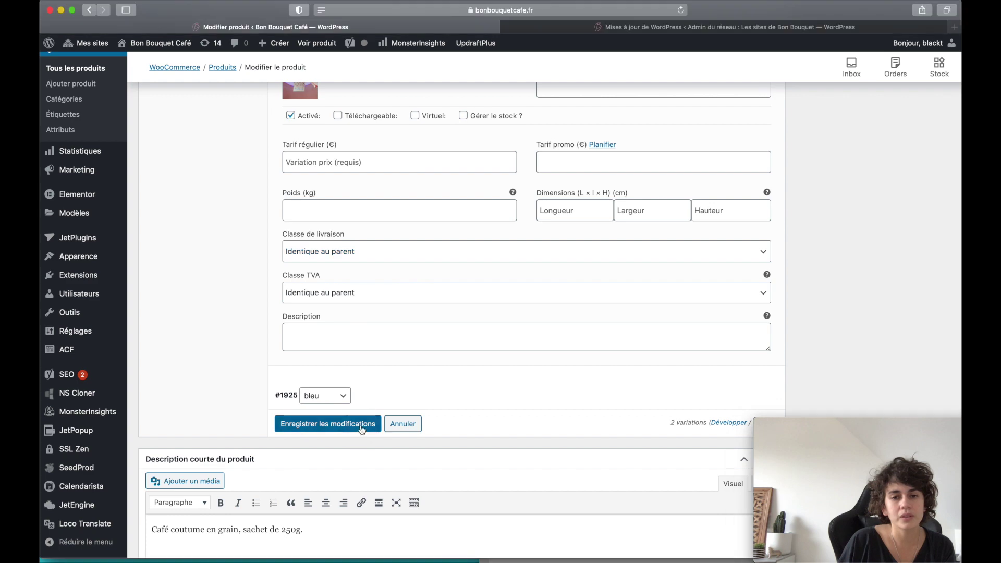
left_click(361, 428)
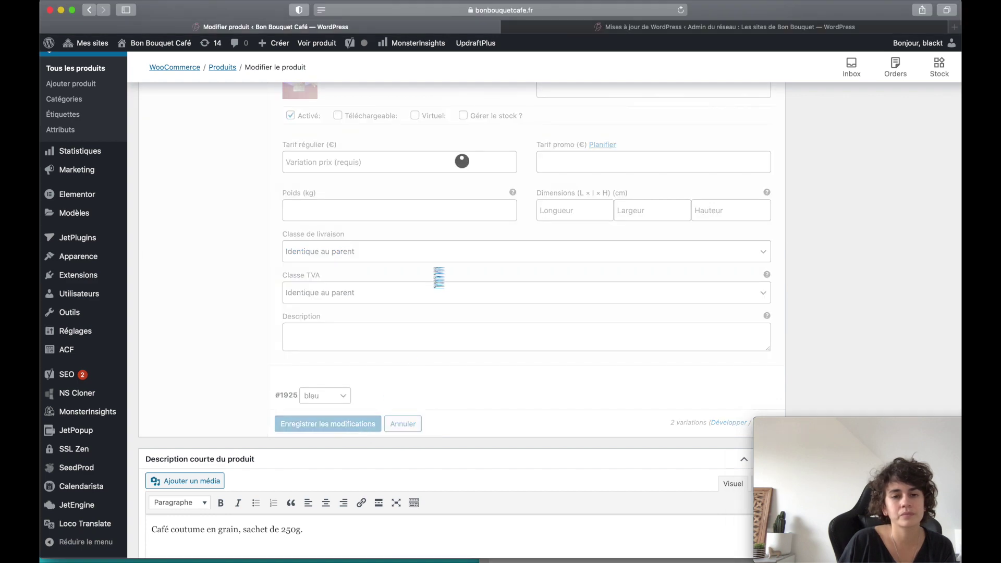
Save the product as a draft
scroll(436, 274, "up", 15)
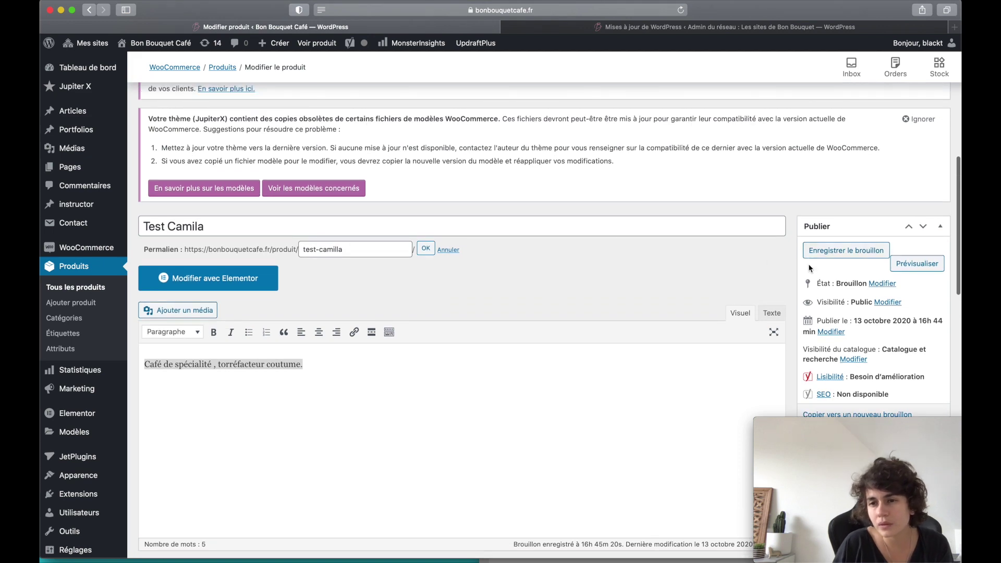
scroll(809, 261, "down", 4)
scroll(820, 254, "up", 2)
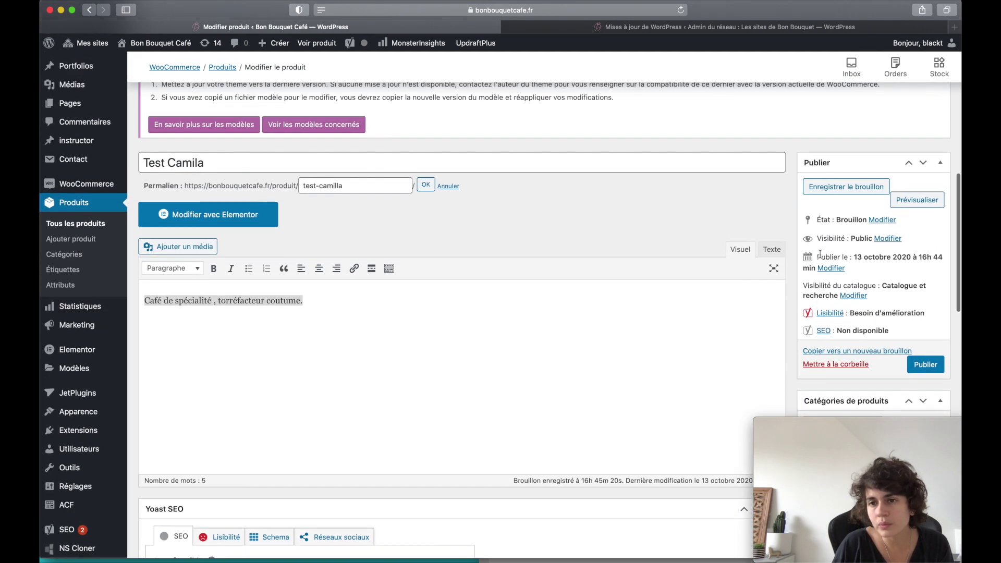
left_click(830, 189)
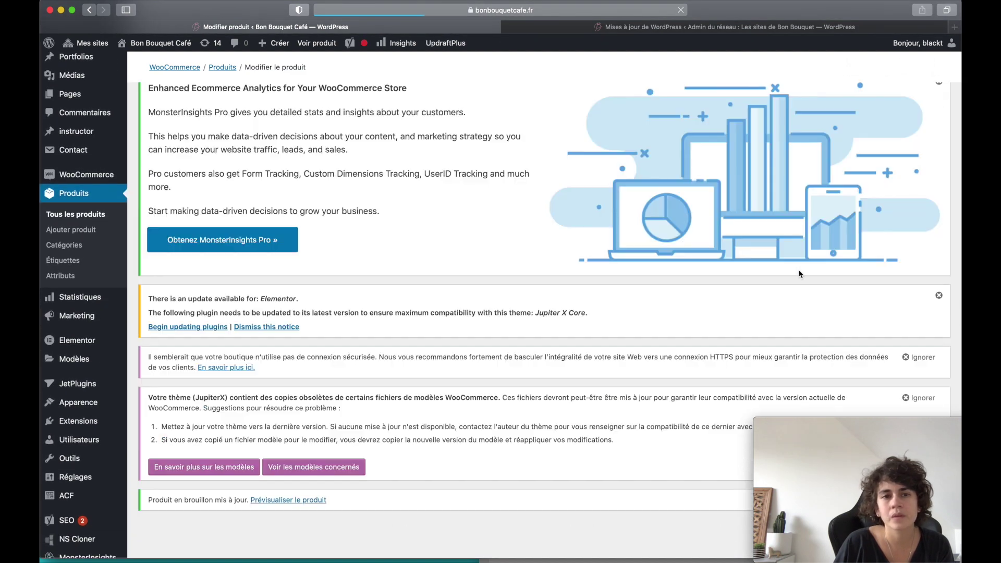
Open the product's page on the shop and examine its images, additional information and suggested and related products
scroll(297, 312, "down", 7)
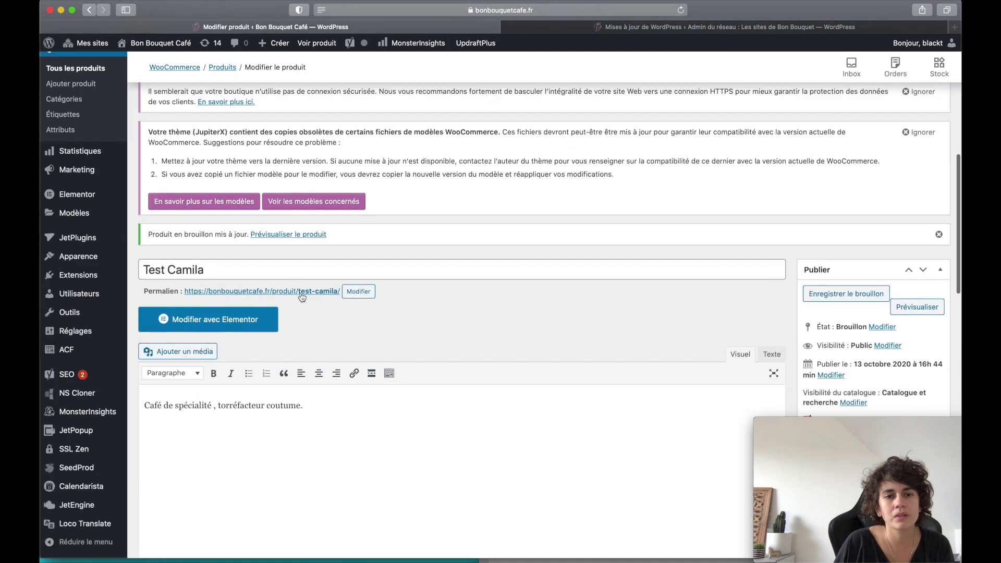
left_click(305, 292, "super")
left_click(716, 29)
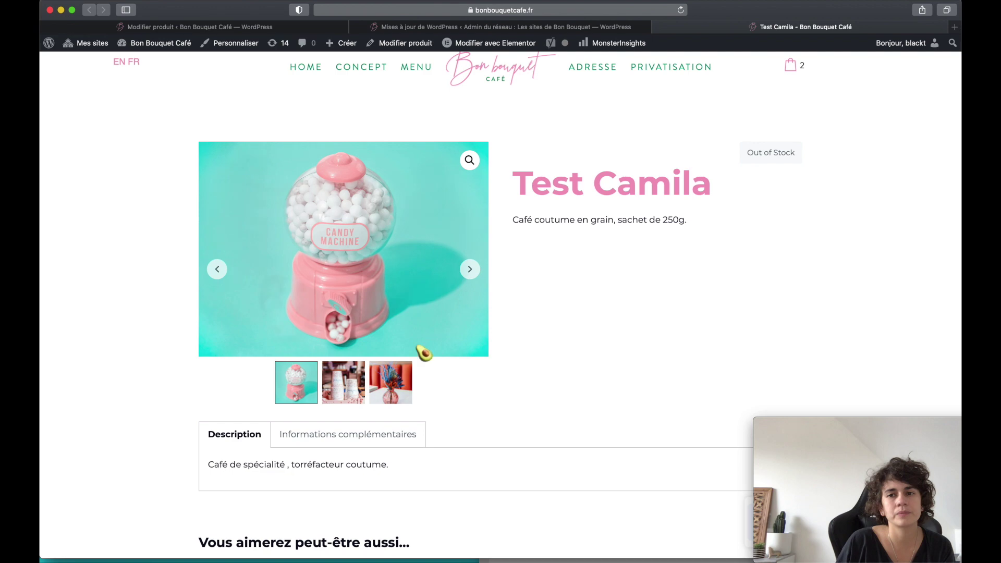
scroll(401, 365, "down", 3)
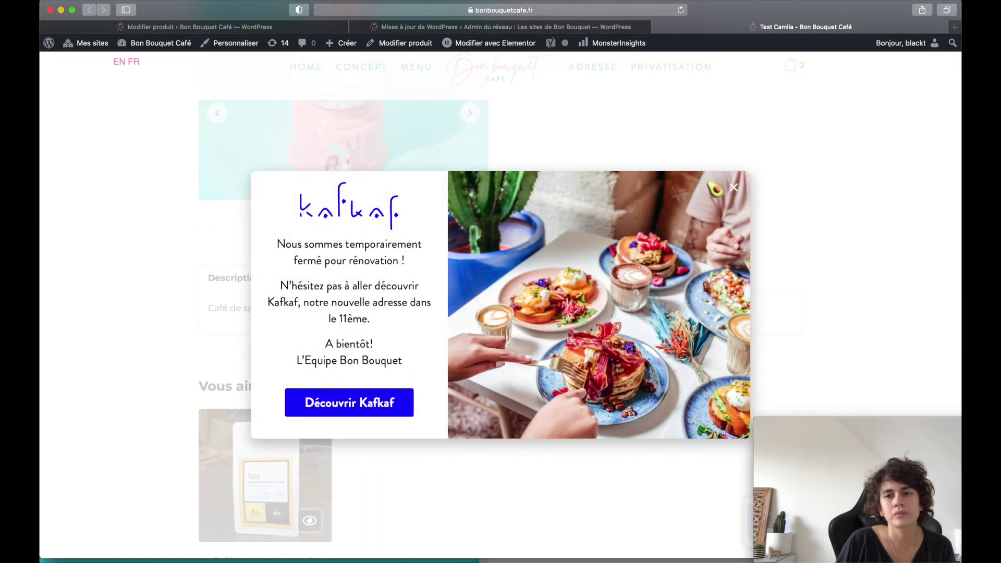
left_click(733, 187)
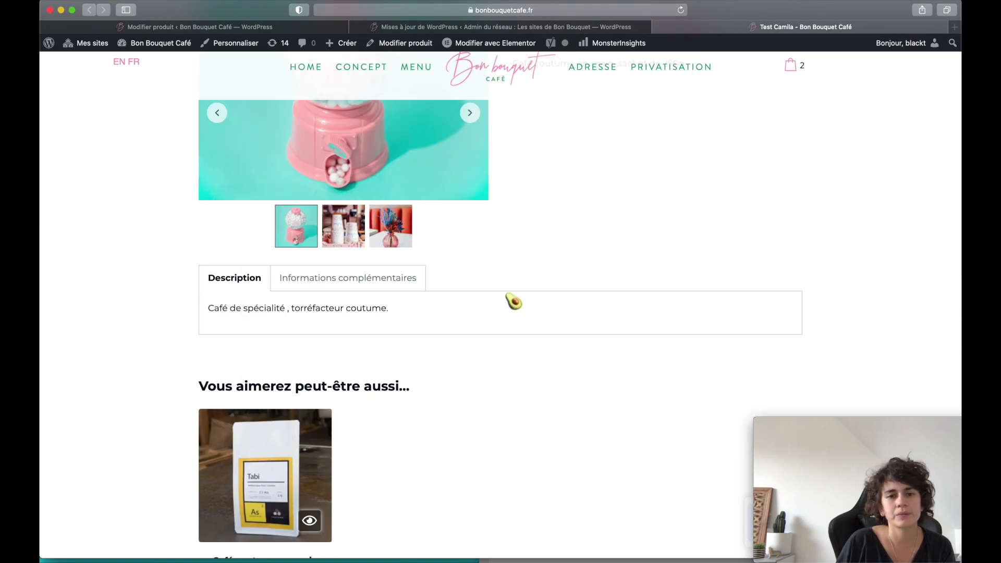
left_click(341, 281)
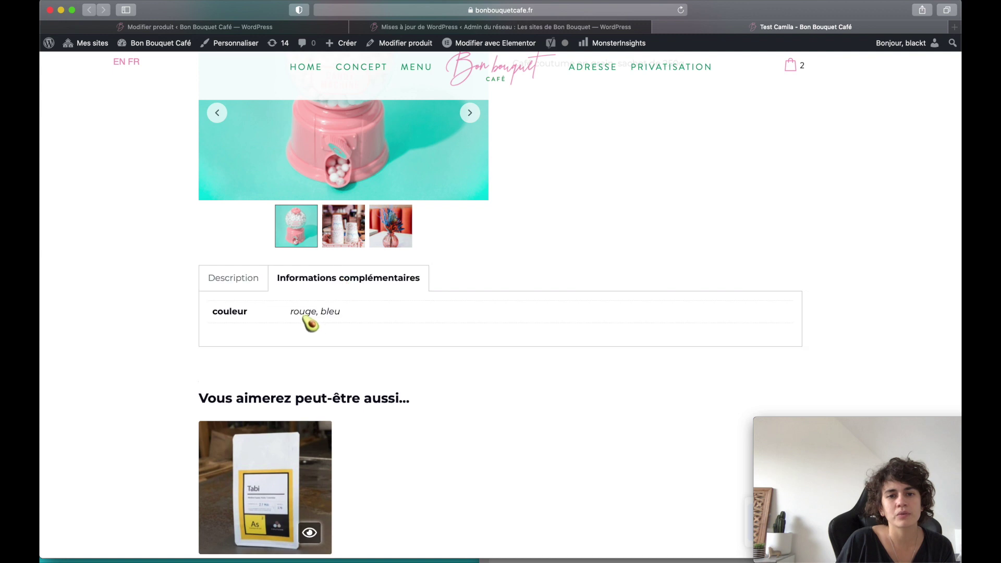
scroll(326, 329, "down", 12)
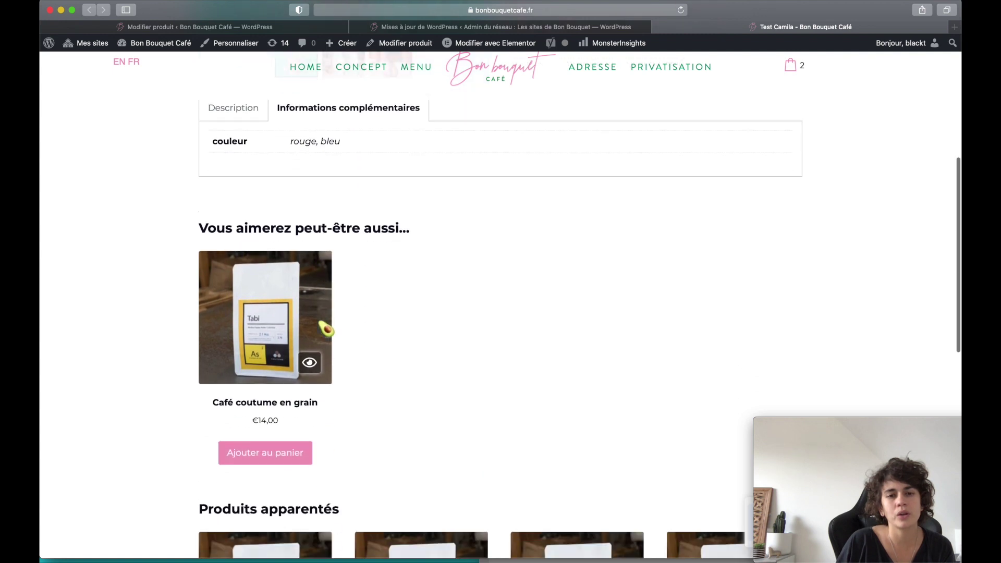
scroll(326, 329, "up", 15)
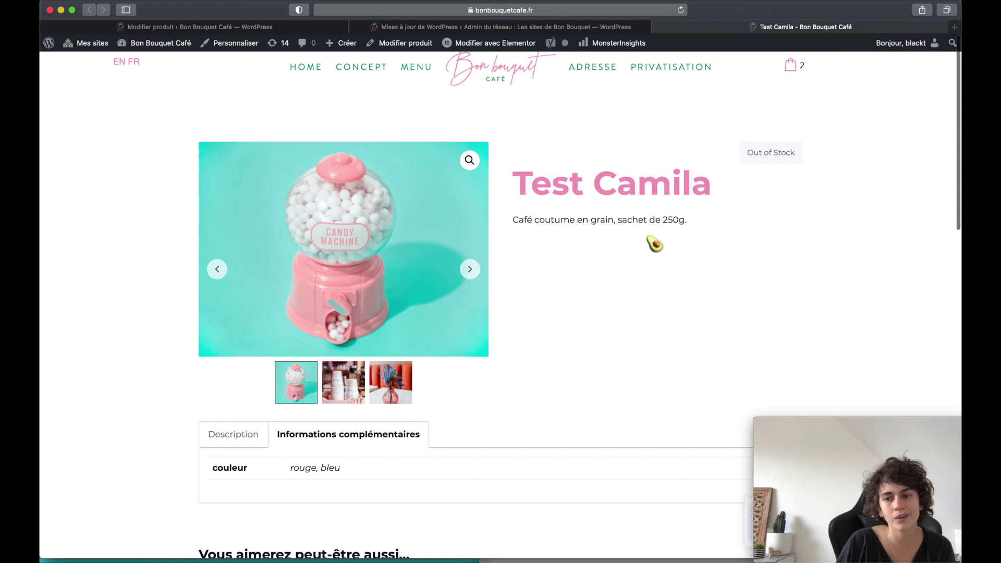
Return to the product editor and set the rouge variation's regular price to 12 €
left_click(242, 28)
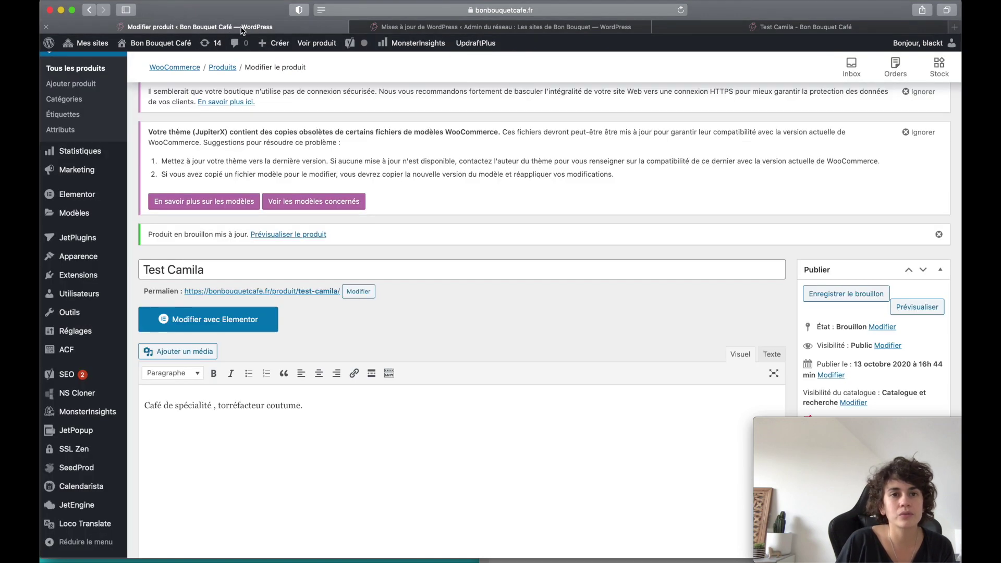
scroll(308, 257, "down", 20)
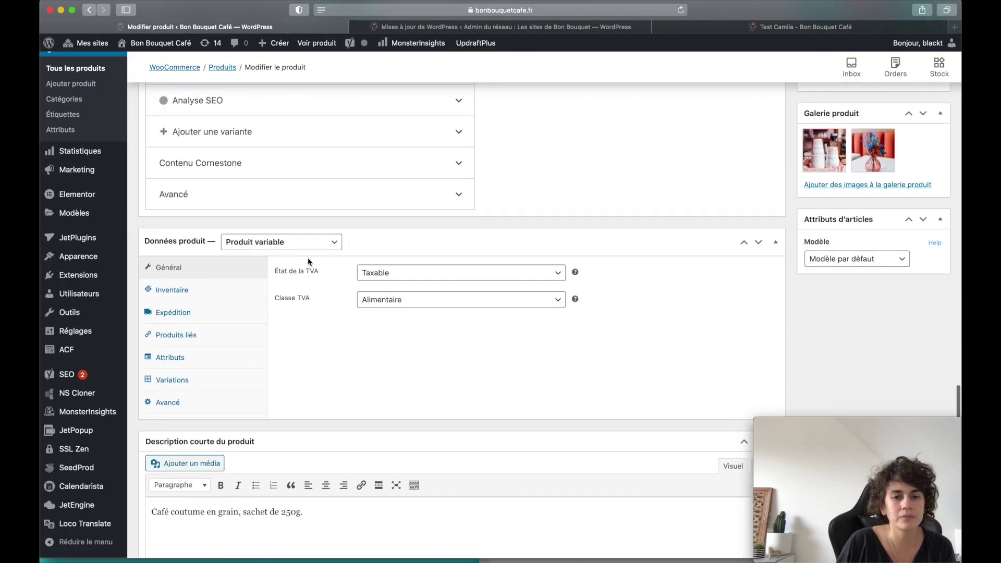
left_click(172, 307)
scroll(452, 360, "up", 3)
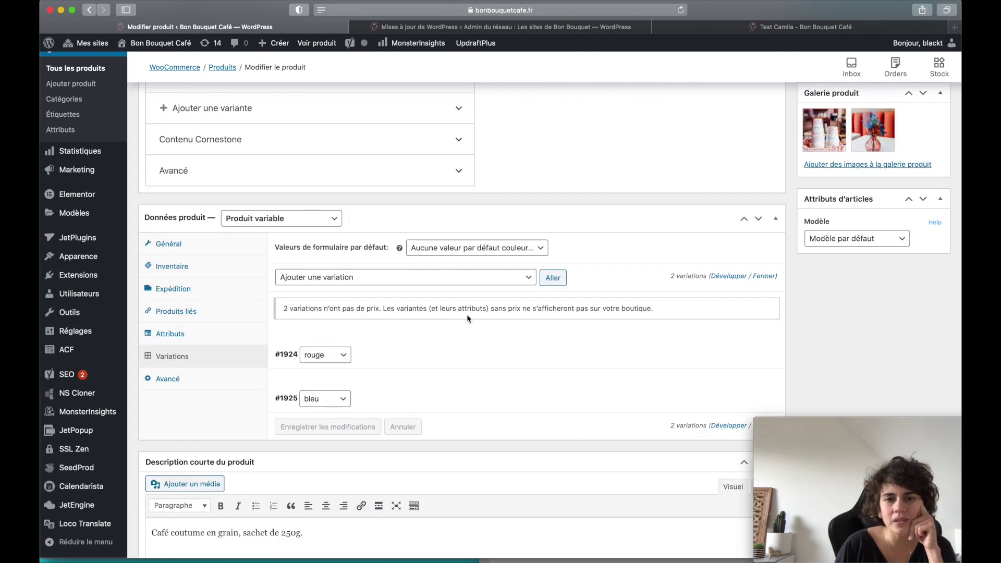
left_click(409, 359)
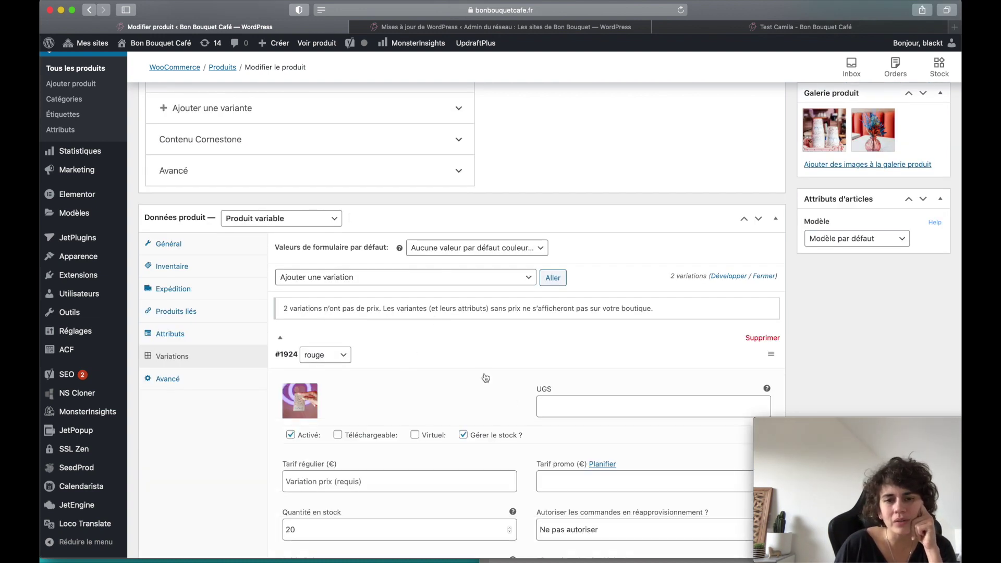
scroll(407, 447, "down", 2)
left_click(424, 378)
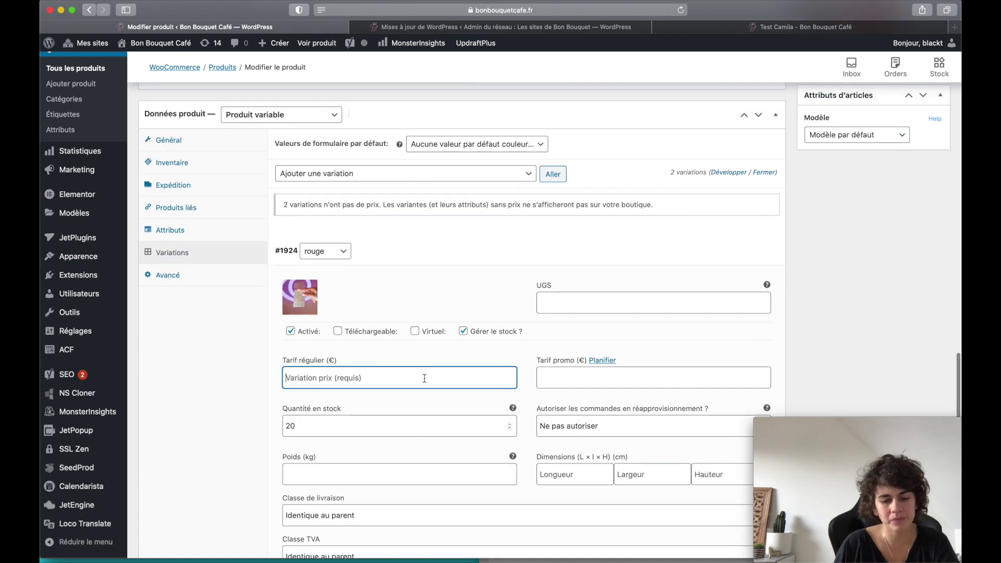
scroll(438, 379, "down", 5)
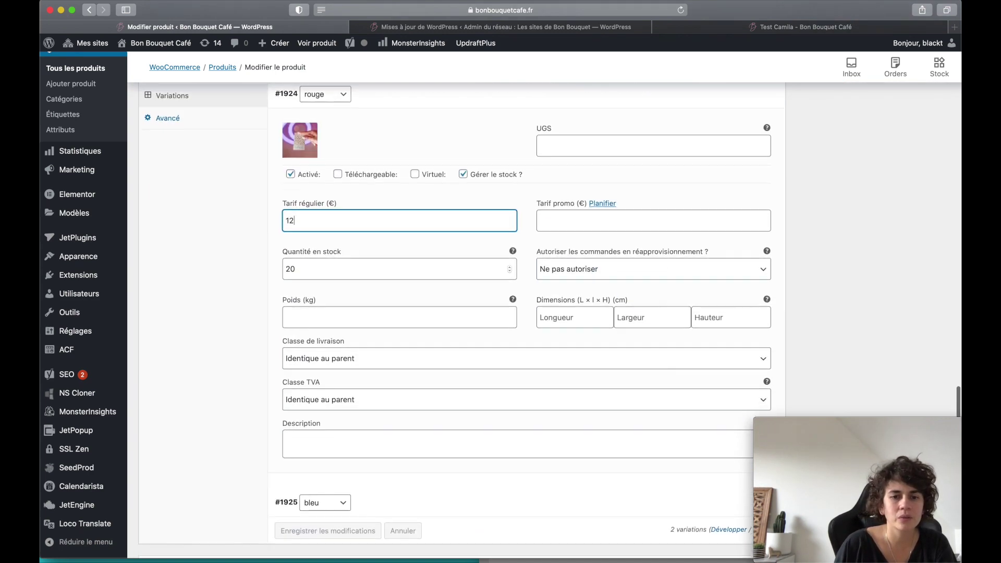
Set the bleu variation's regular price to 10 € and submit the form to publish the product
left_click(438, 379)
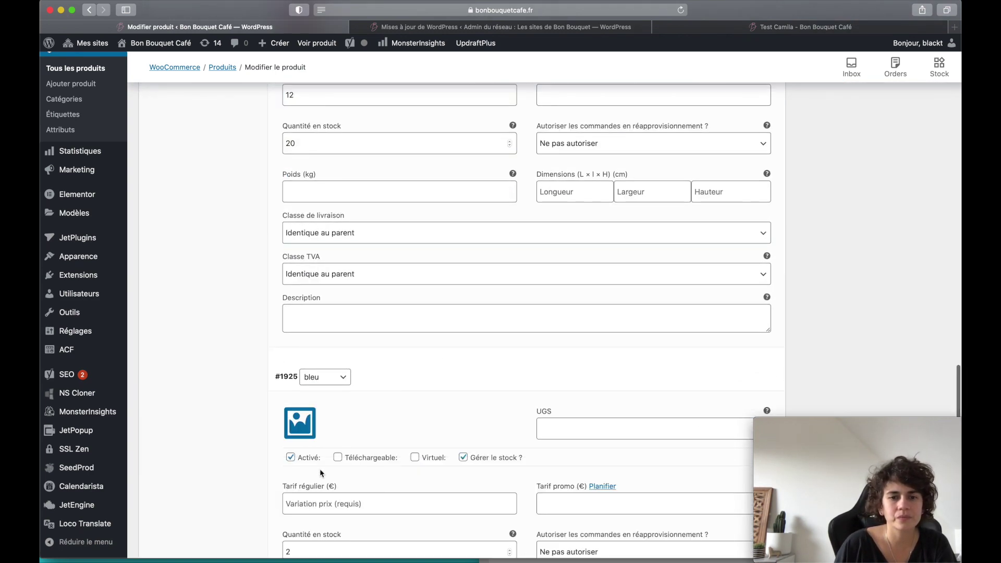
left_click(322, 501)
type("10")
key("Return")
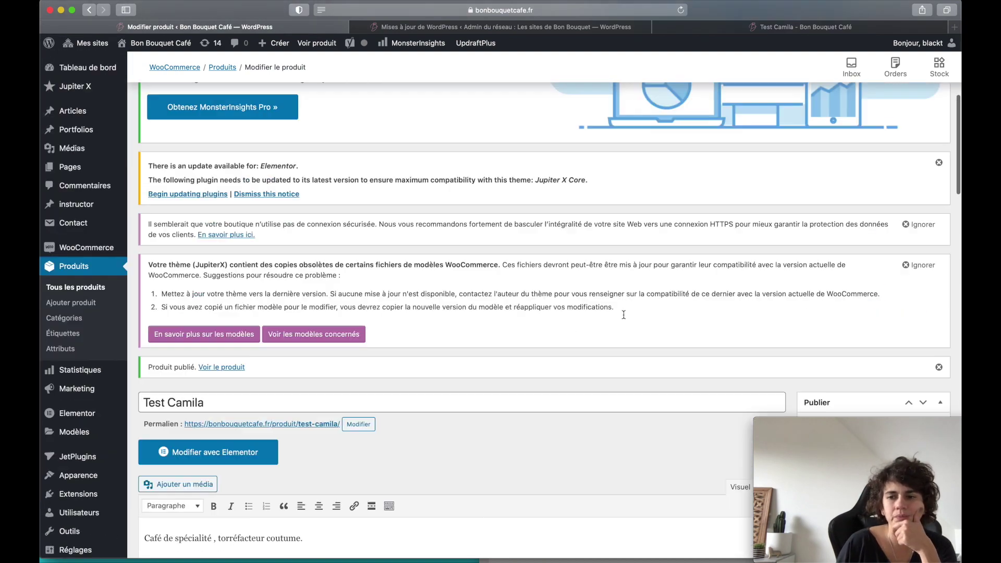
Update the published product
scroll(796, 260, "down", 7)
scroll(807, 282, "down", 7)
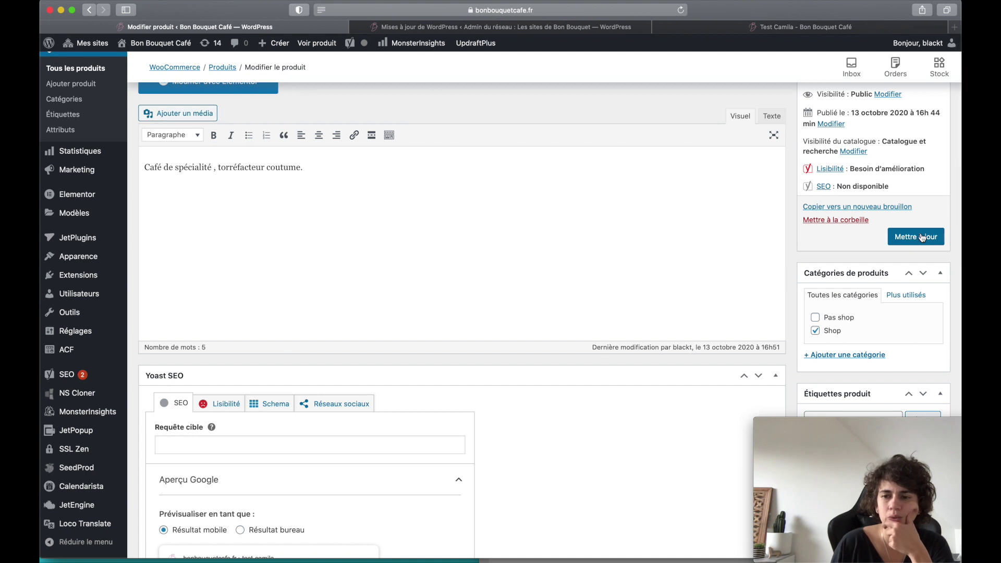
left_click(905, 235)
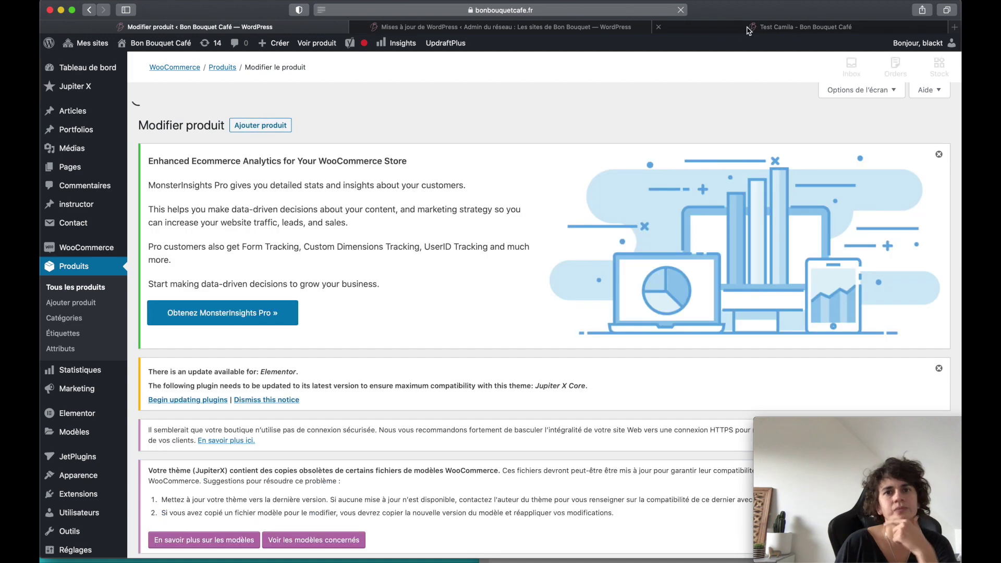
Go back to the shop's product page, close the announcement popup and choose the rouge option to check its price and image
left_click(749, 29)
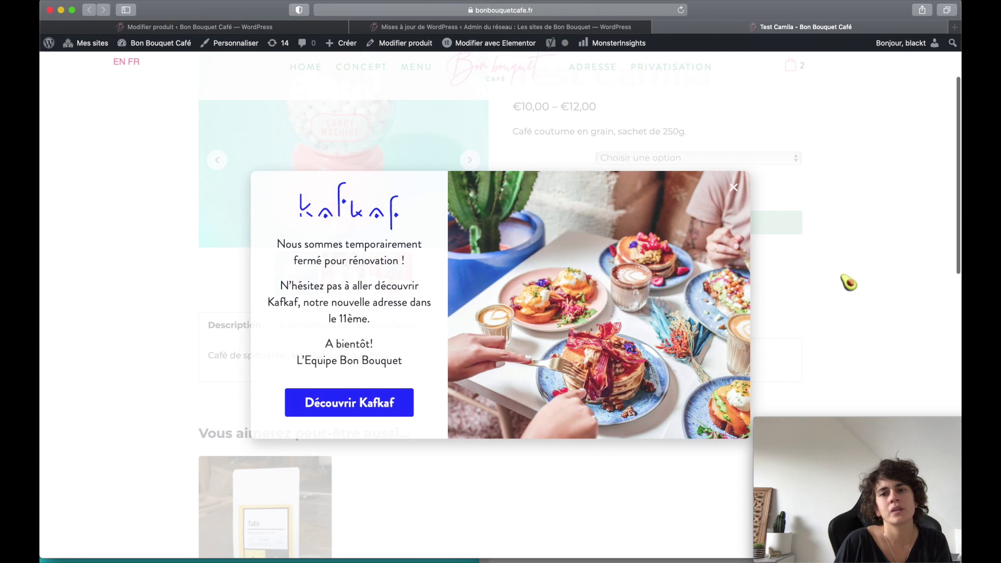
left_click(733, 183)
left_click(720, 158)
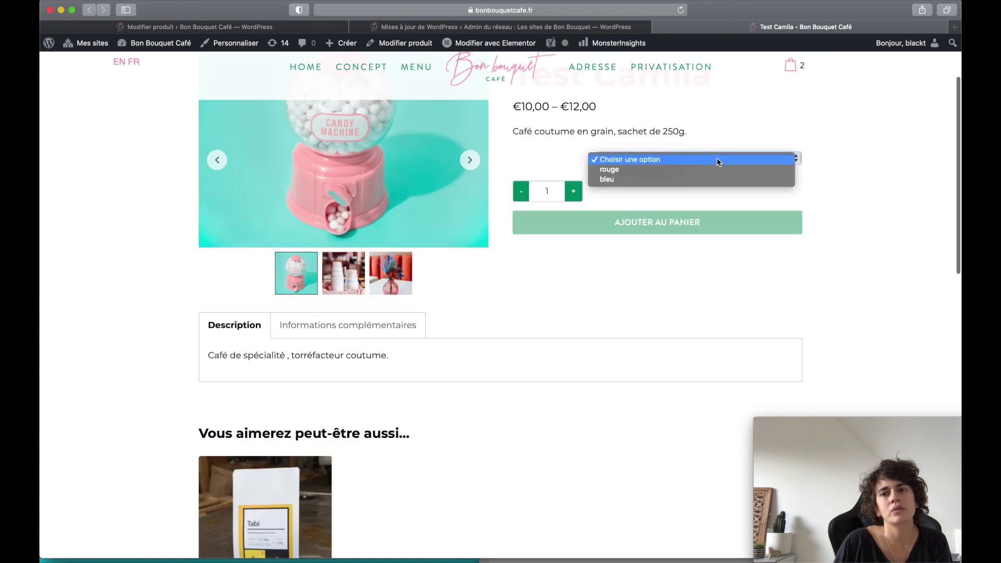
left_click(690, 174)
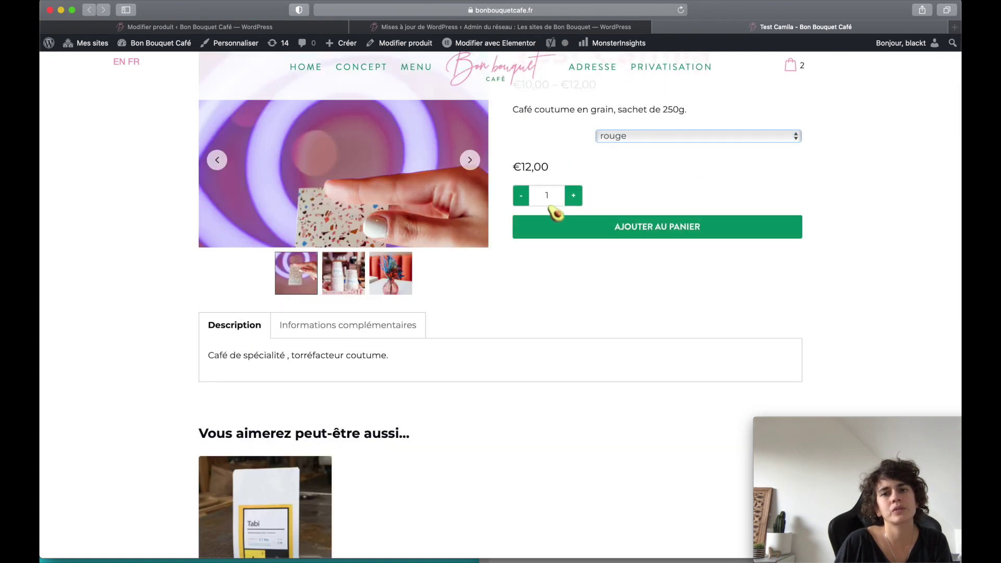
Switch between the bleu and rouge options to compare price and image, and add the bleu variation to the cart
left_click(610, 136)
left_click(608, 148)
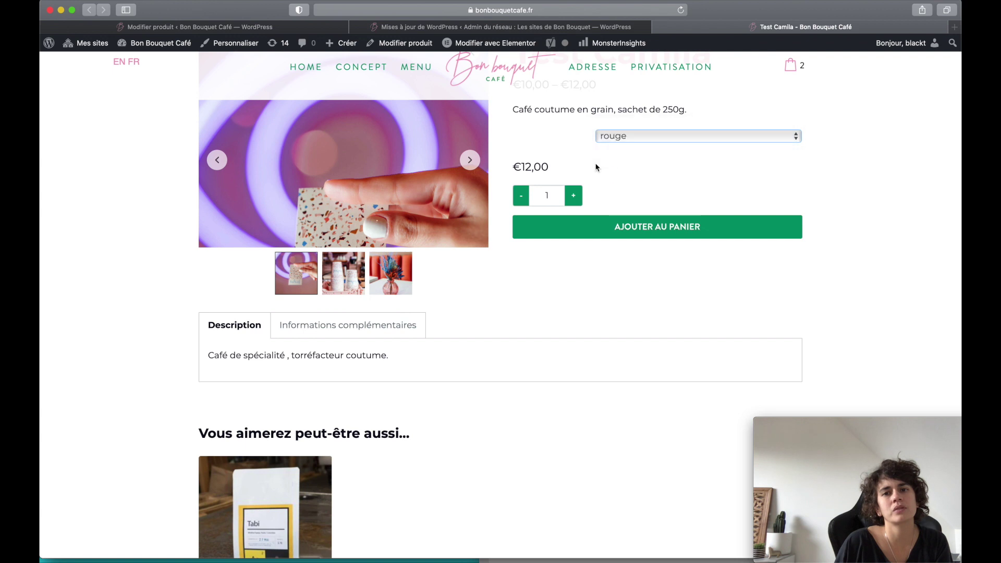
scroll(626, 224, "up", 4)
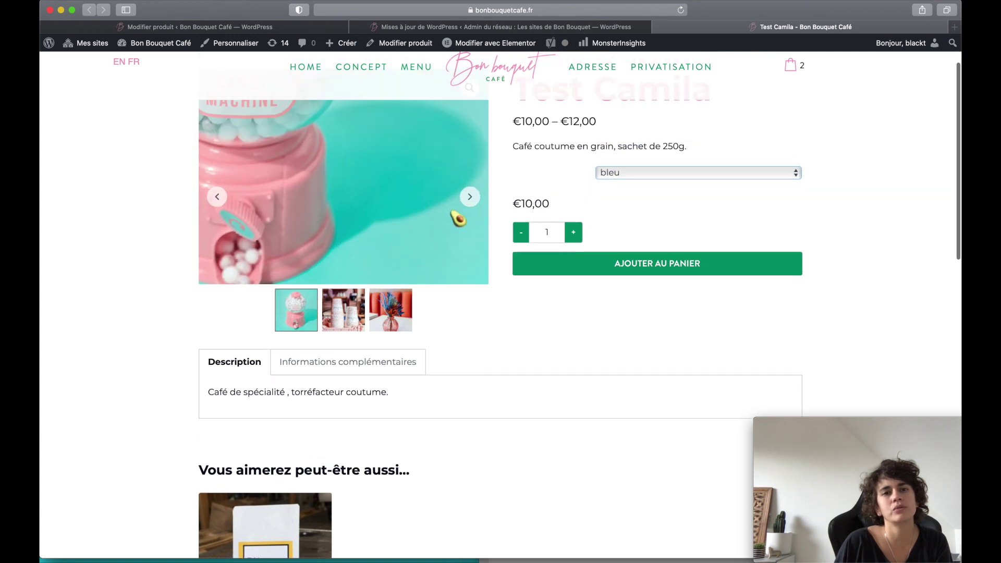
left_click(668, 244)
left_click(628, 237)
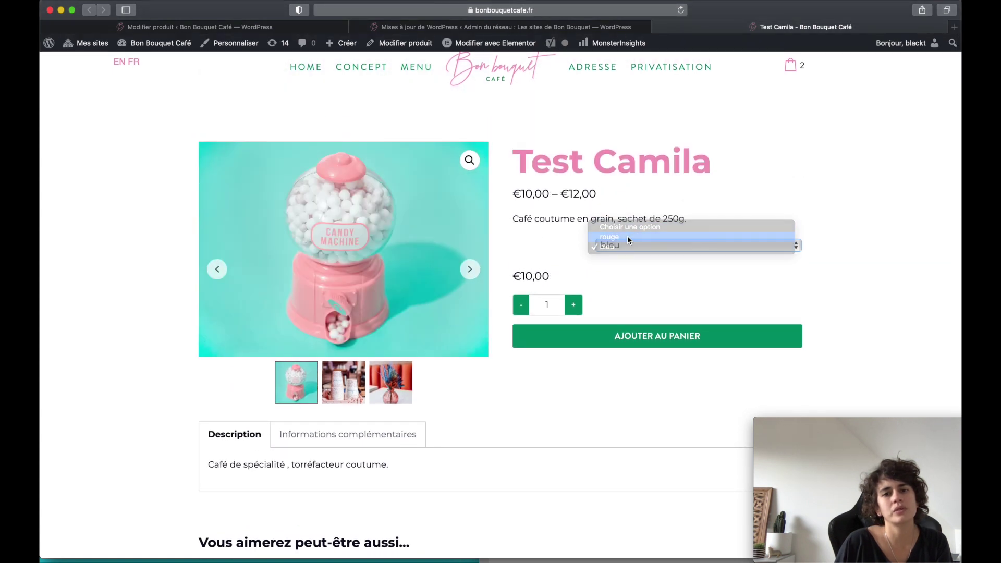
left_click(622, 254)
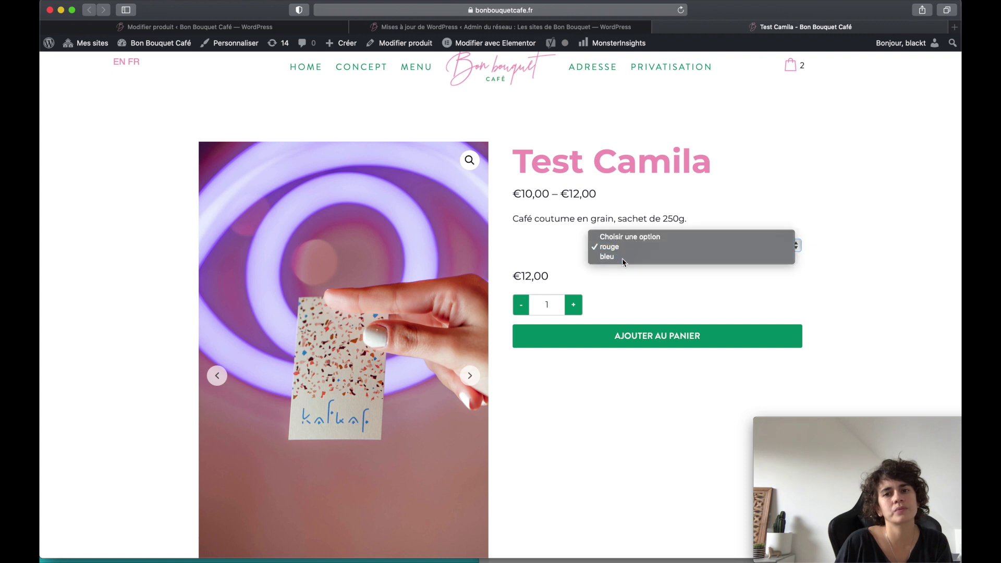
left_click(622, 258)
scroll(632, 267, "down", 2)
scroll(632, 267, "down", 1)
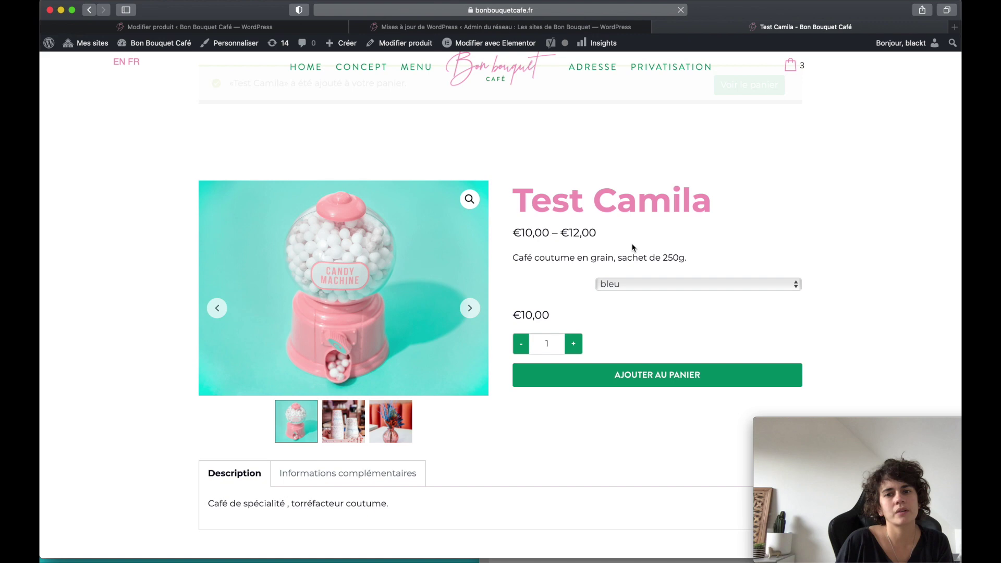
Close the announcement popup and review the recommended and related products below the description
scroll(677, 219, "down", 10)
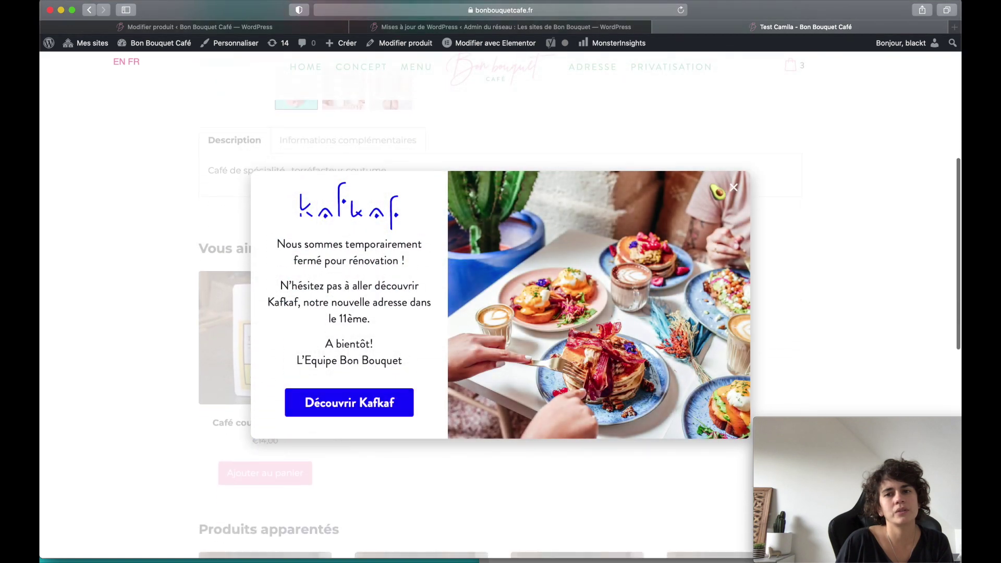
left_click(732, 184)
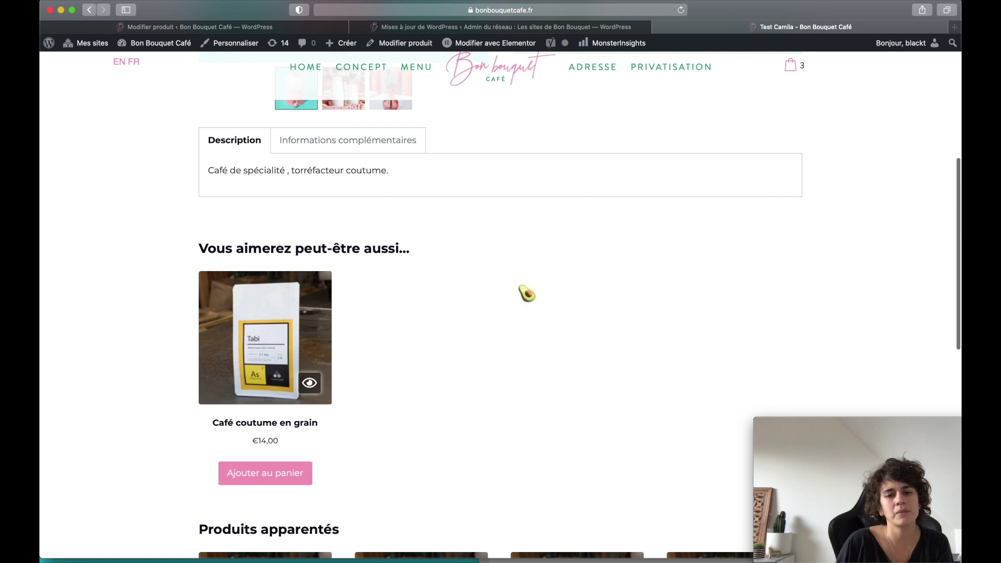
scroll(531, 288, "down", 4)
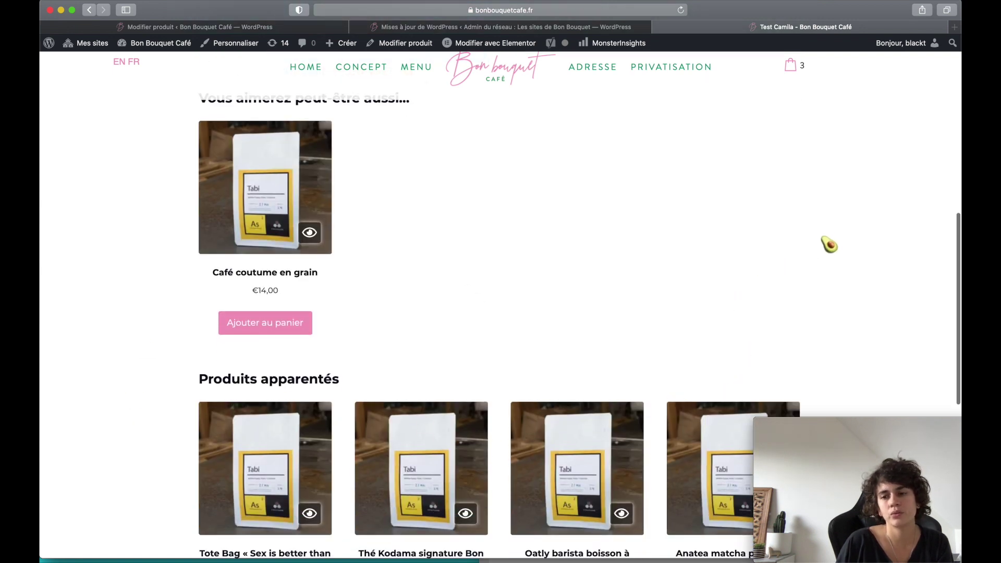
scroll(828, 245, "up", 2)
scroll(832, 243, "down", 2)
scroll(831, 241, "up", 10)
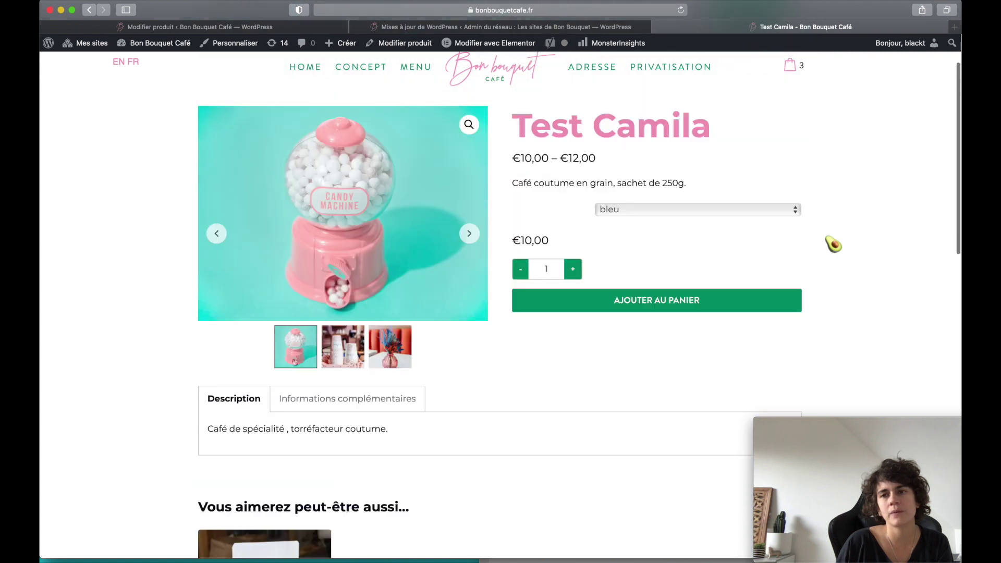
Open the shopping cart and go to the full cart page
left_click(798, 67)
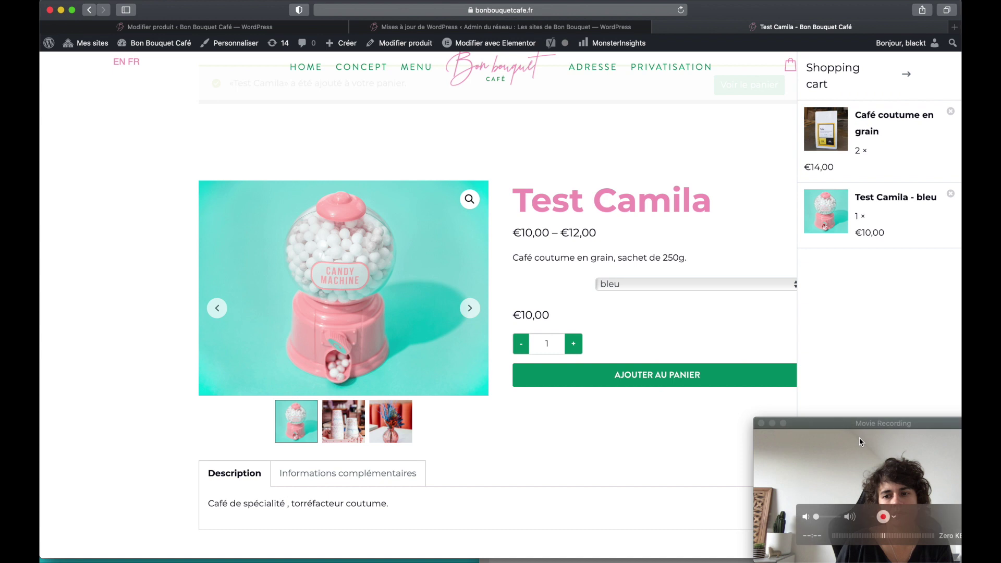
left_click_drag(876, 423, 566, 419)
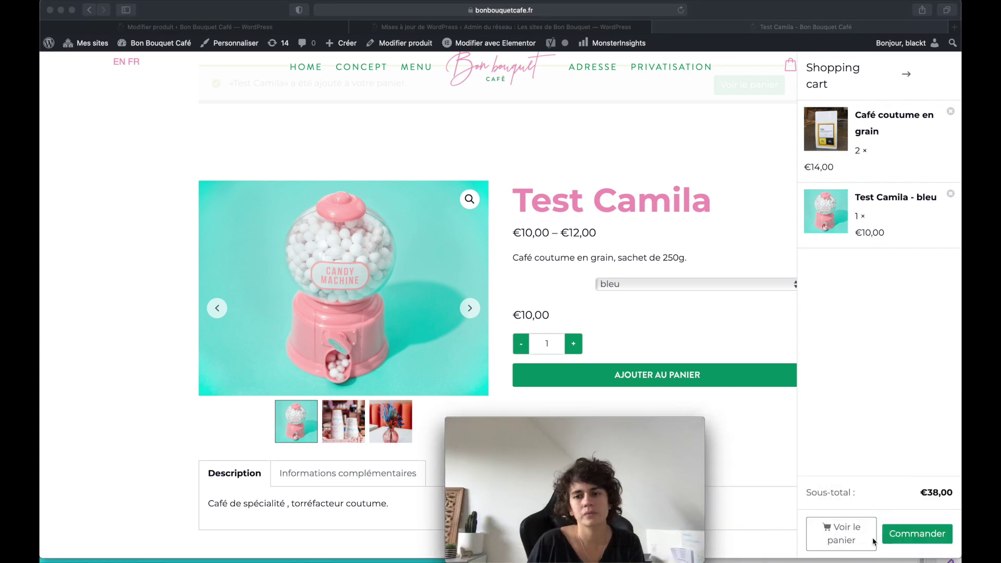
left_click(850, 537)
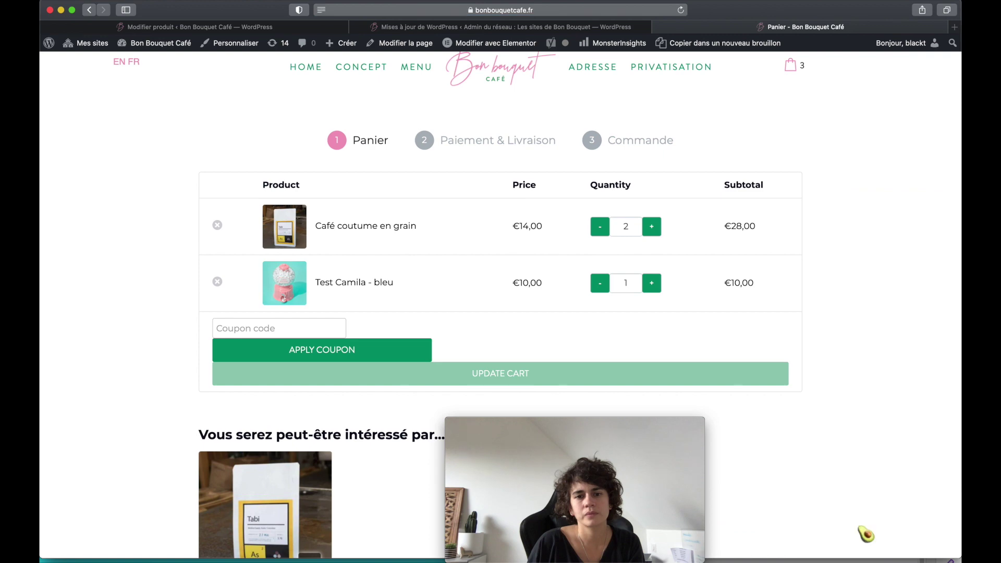
Close the announcement popup and examine the cart page's items, suggested product and cart total section
scroll(93, 330, "down", 3)
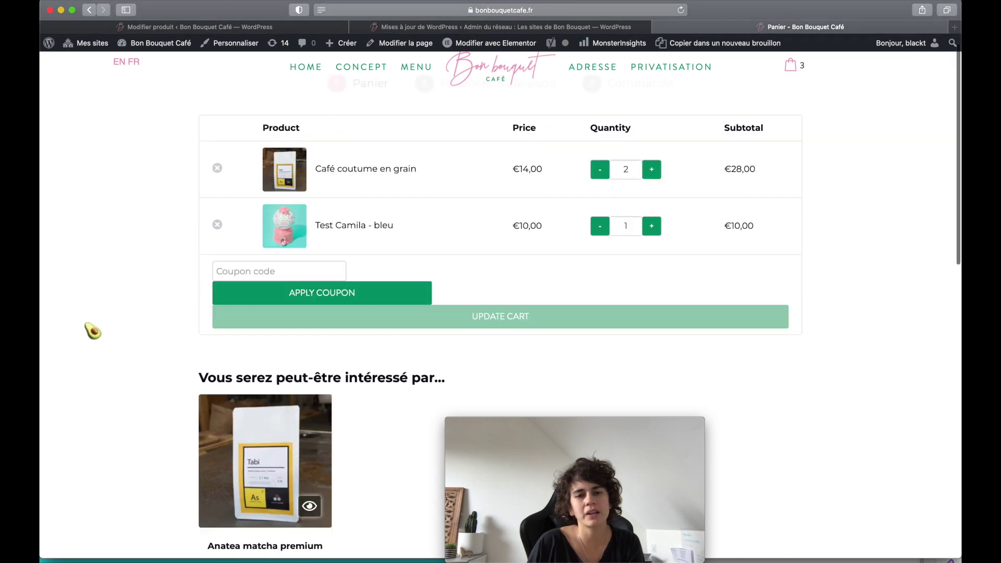
scroll(93, 331, "down", 2)
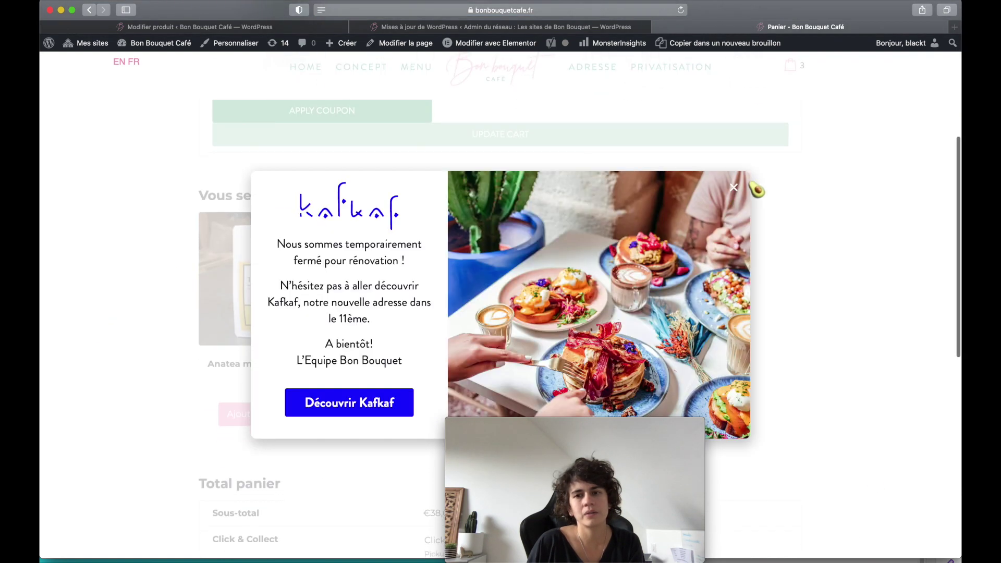
left_click(734, 186)
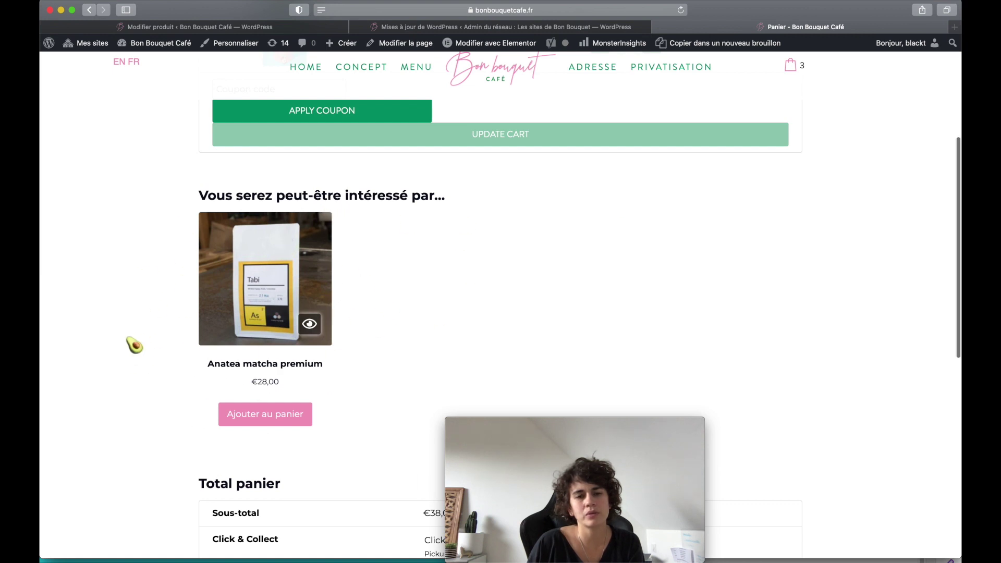
scroll(135, 345, "down", 1)
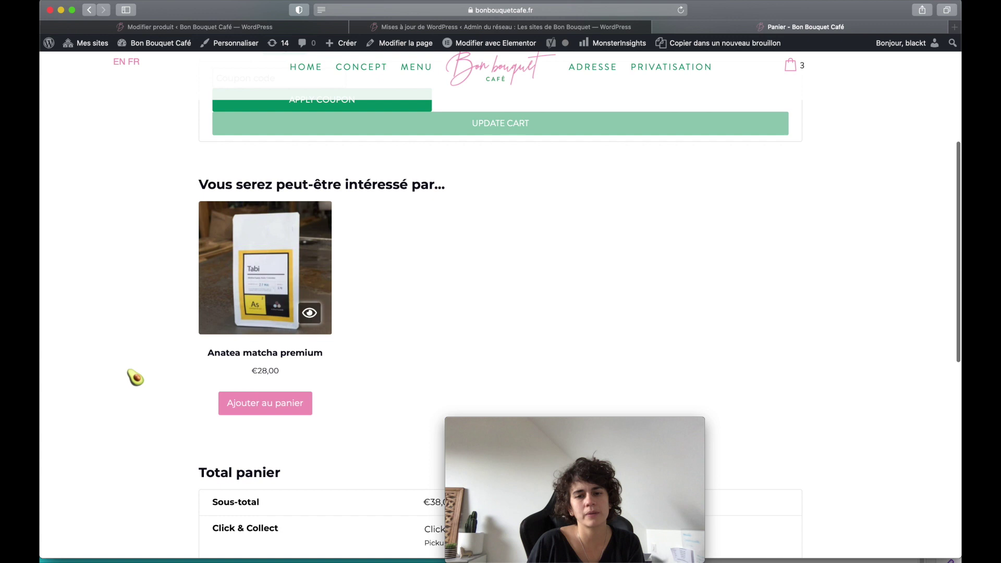
scroll(133, 375, "down", 6)
scroll(131, 378, "up", 10)
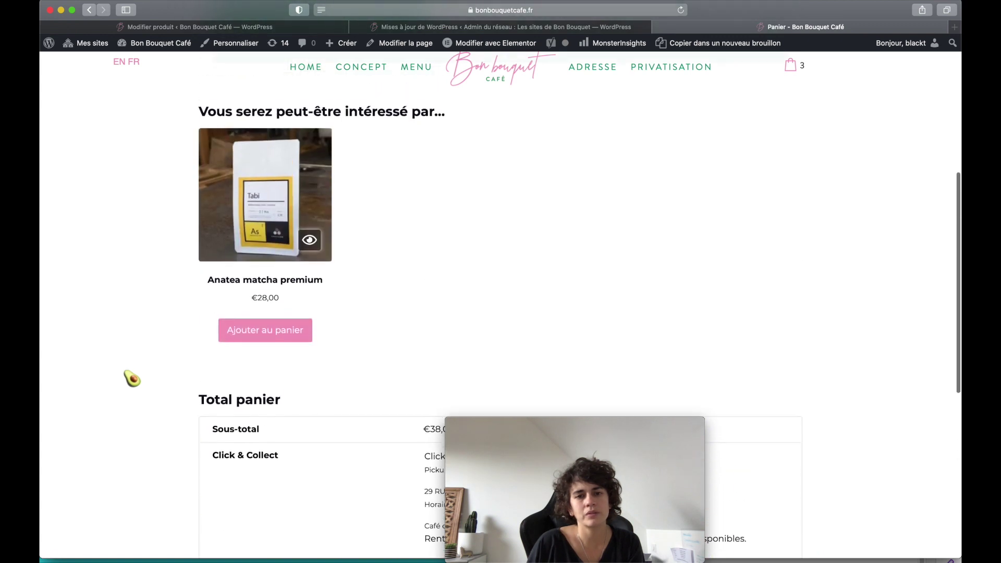
scroll(132, 379, "down", 1)
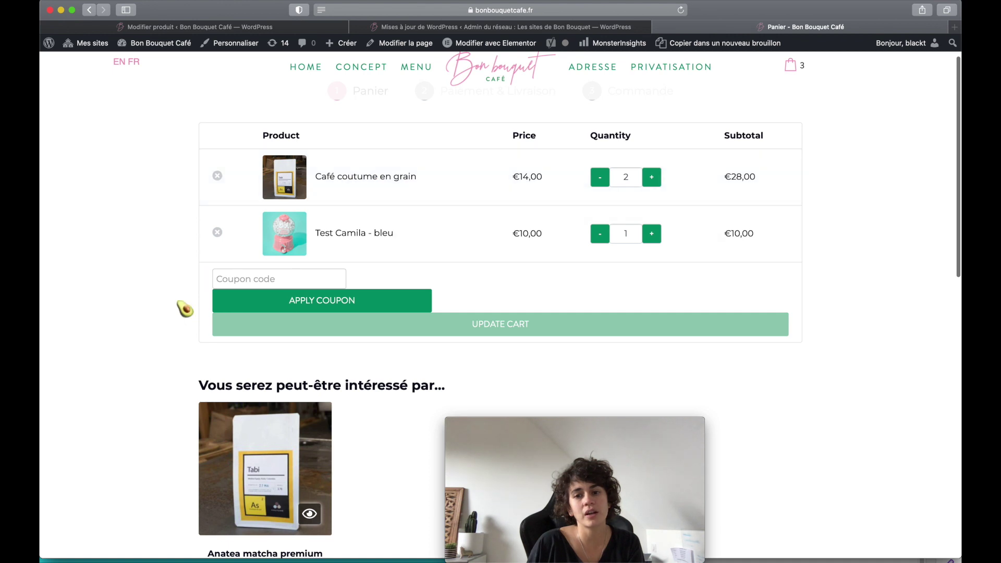
scroll(397, 417, "down", 2)
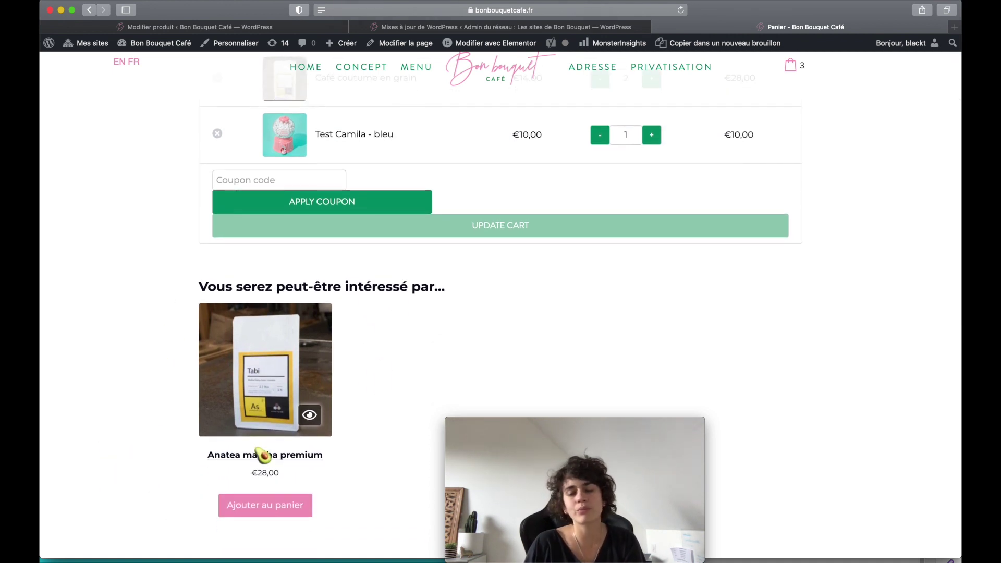
scroll(267, 458, "down", 1)
scroll(270, 453, "up", 1)
scroll(273, 440, "up", 4)
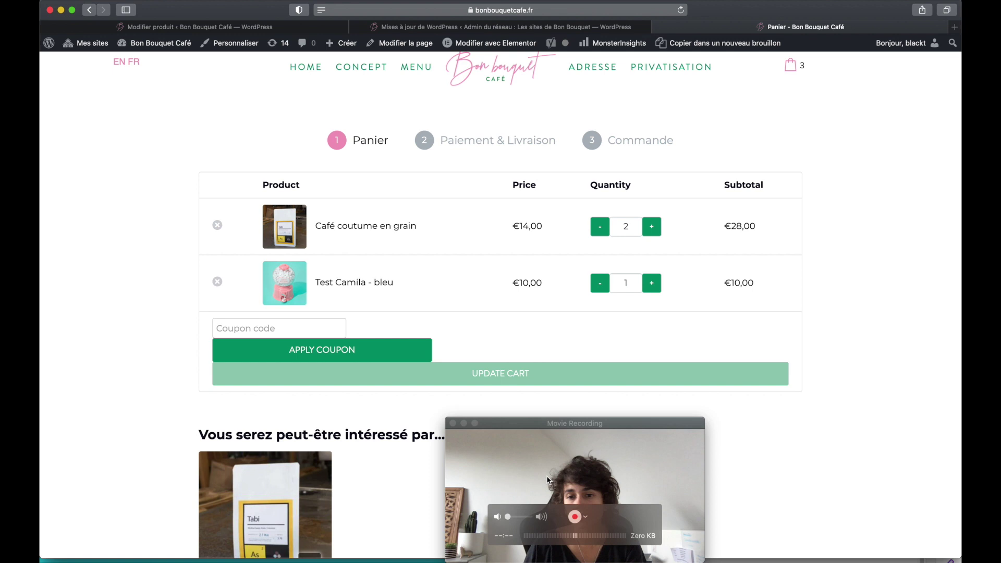
Return to the product editor and leave it for the list of all products
left_click_drag(577, 423, 831, 414)
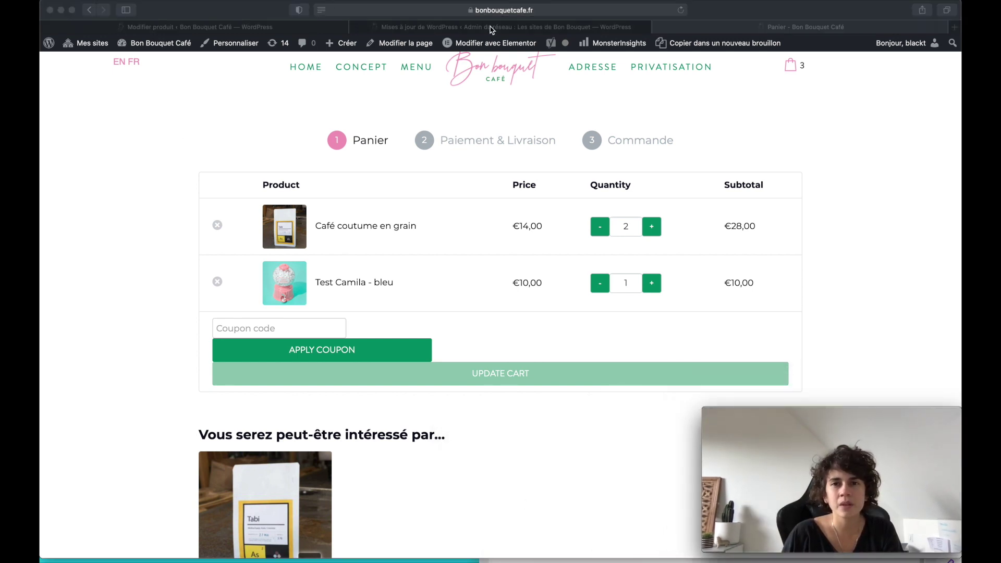
left_click(255, 28)
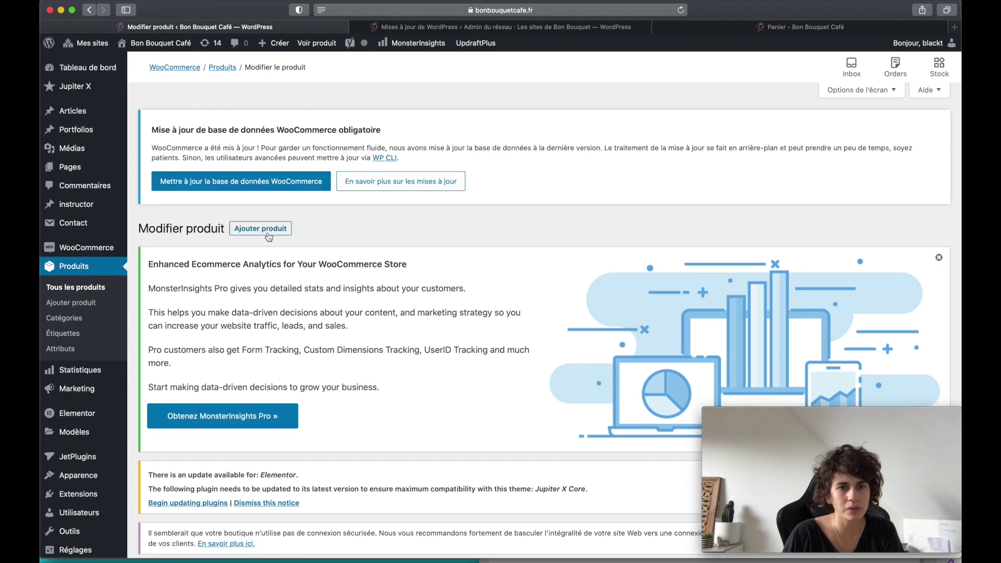
scroll(279, 229, "down", 15)
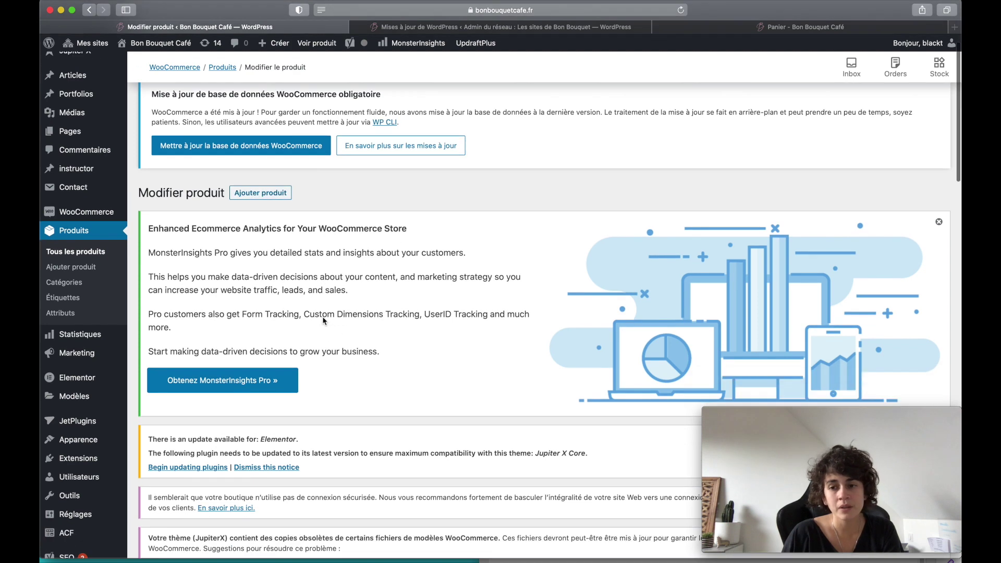
scroll(323, 321, "up", 15)
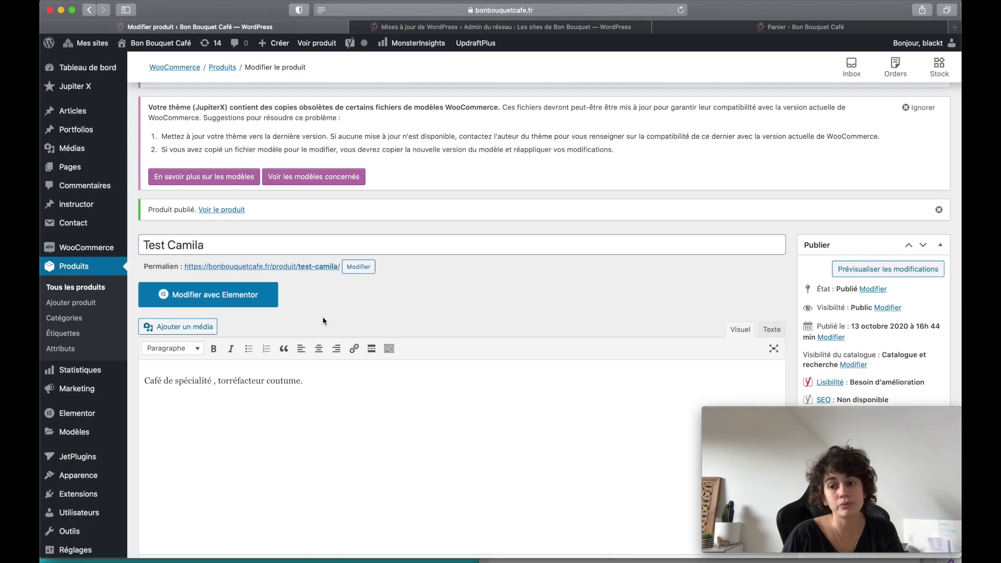
left_click(72, 288)
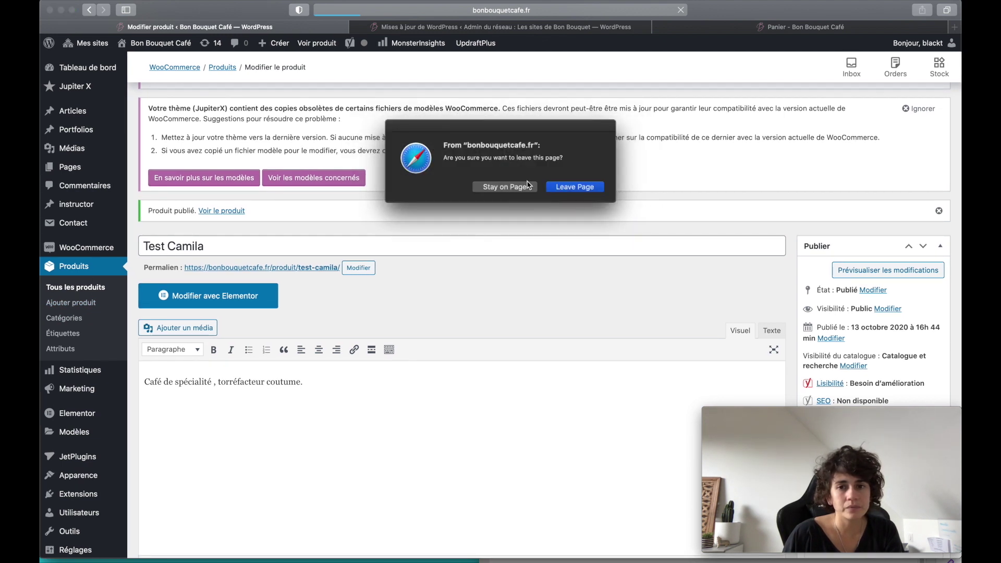
left_click(557, 190)
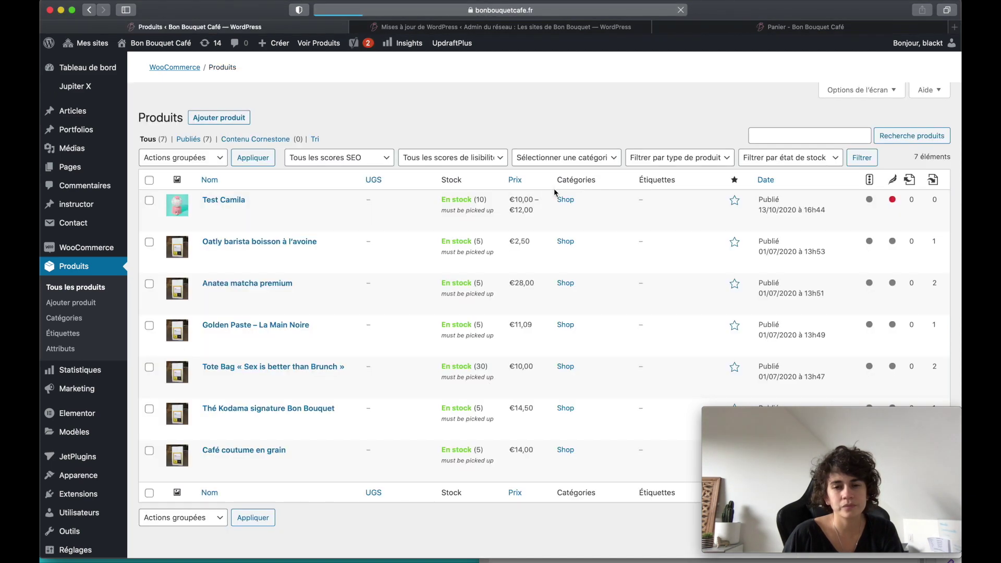
Move the test product to the trash from the product list and check the remaining products
scroll(261, 395, "down", 3)
scroll(260, 395, "down", 4)
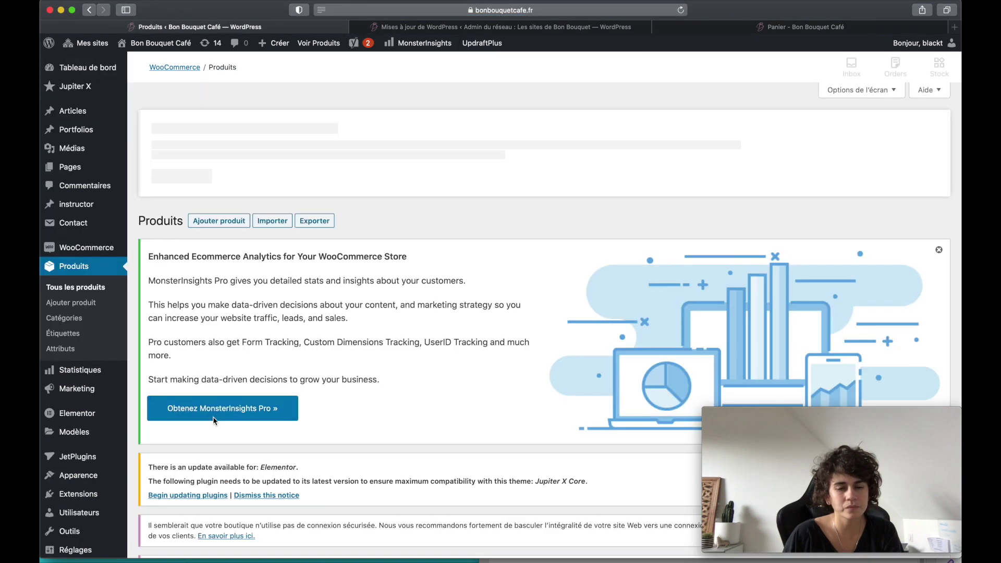
scroll(214, 420, "down", 8)
scroll(214, 420, "down", 3)
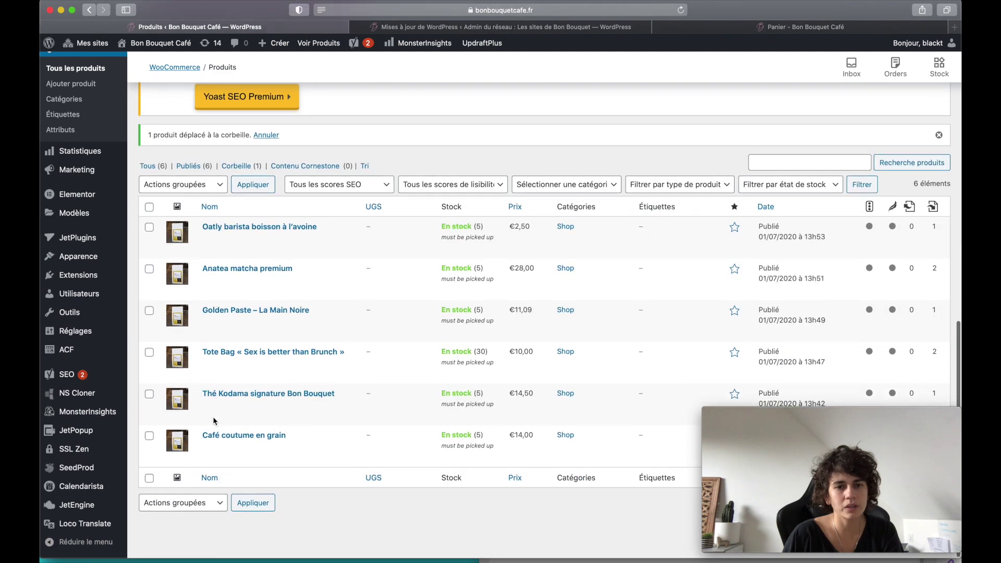
scroll(214, 420, "up", 2)
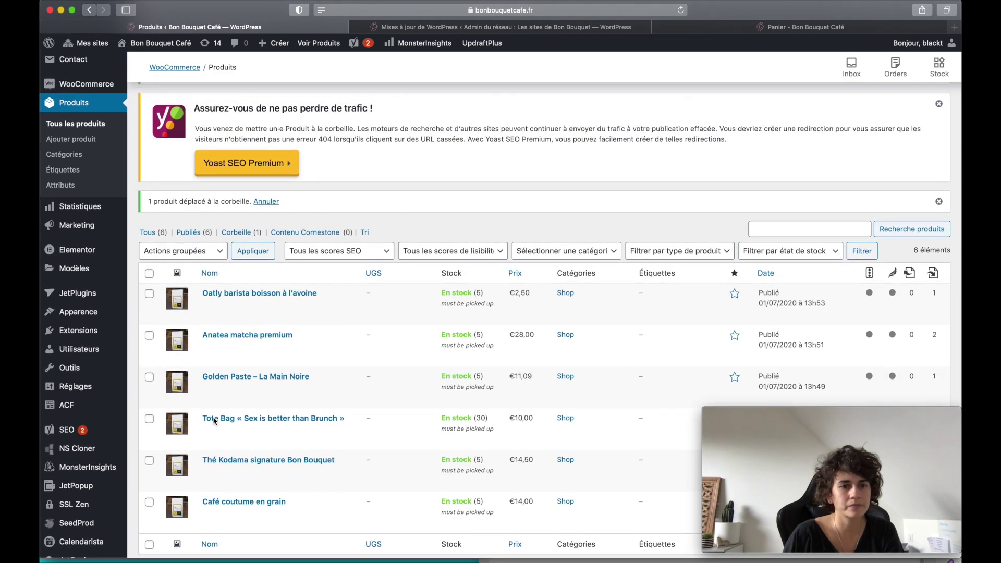
scroll(436, 331, "up", 5)
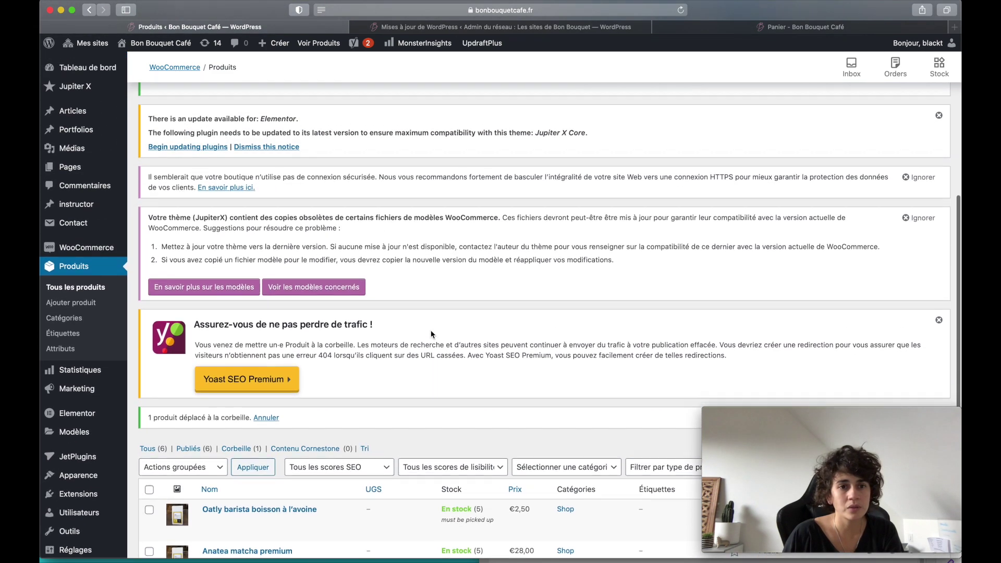
scroll(431, 334, "up", 3)
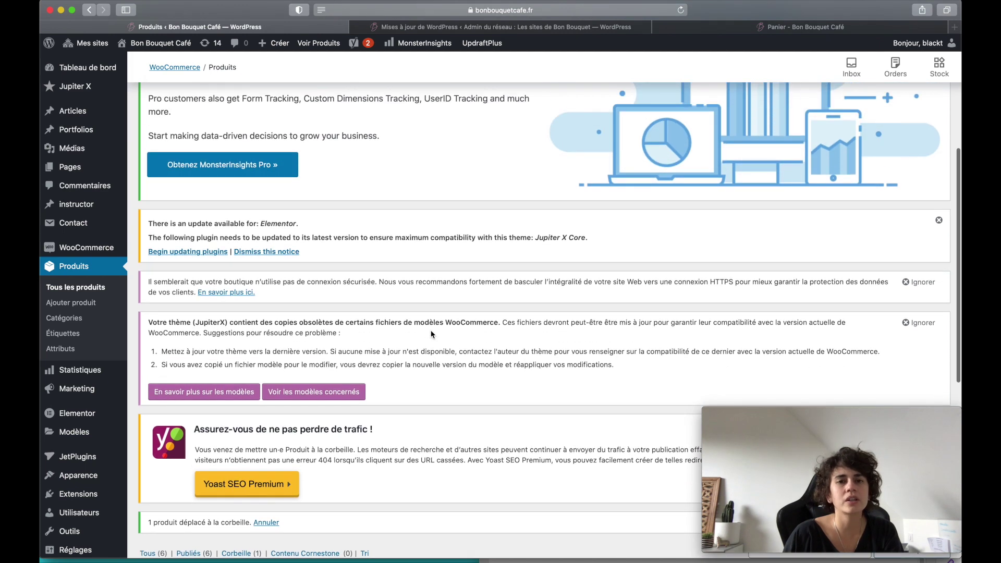
scroll(431, 335, "up", 1)
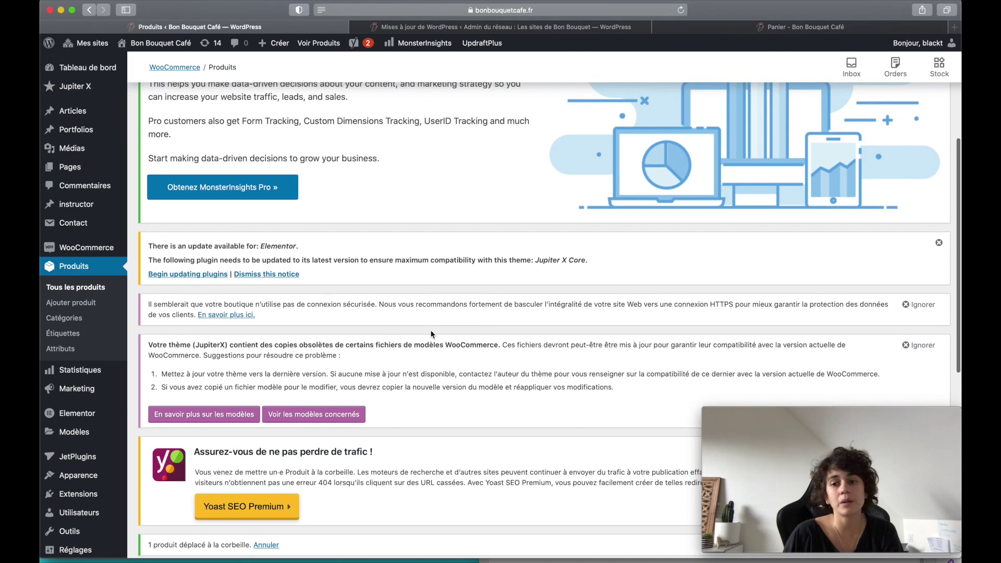